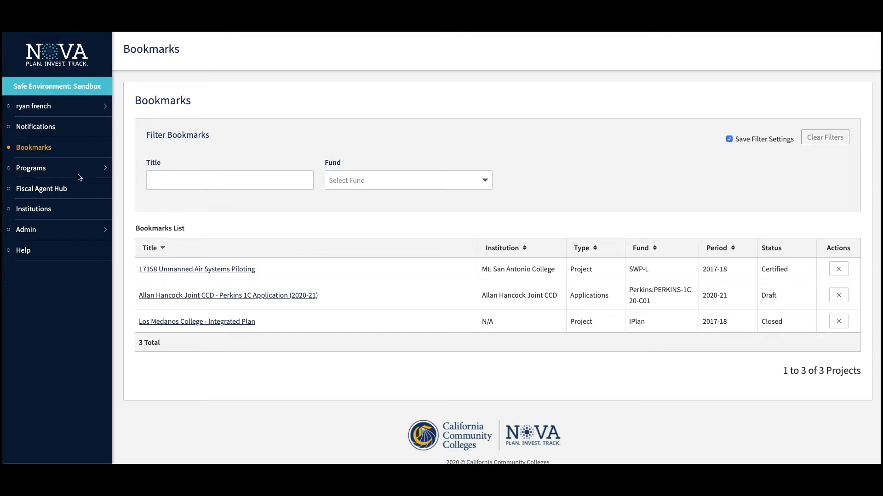
- Open the Allan Hancock Joint CCD Perkins 1C Application from Programs > Perkins > Applications
click(45, 173)
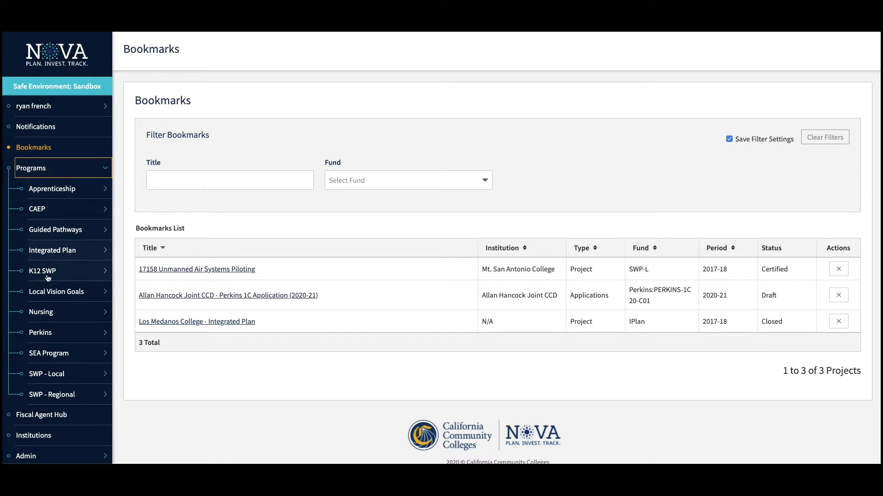
click(48, 335)
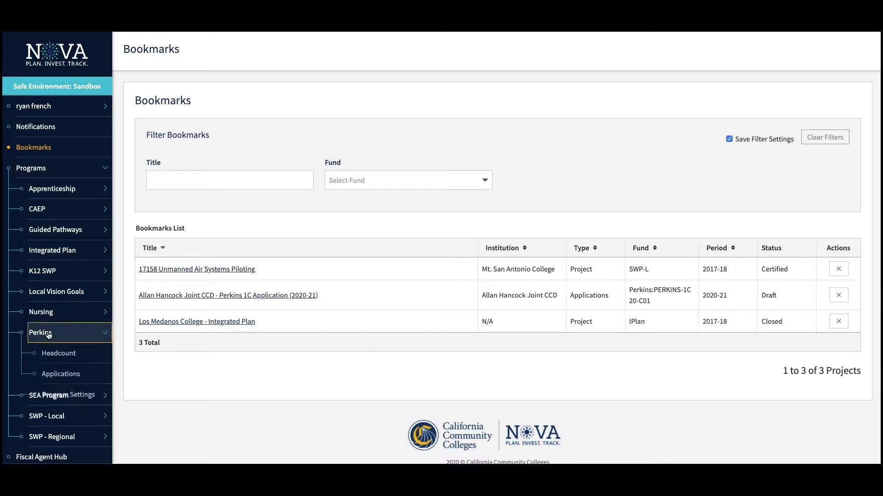
click(54, 381)
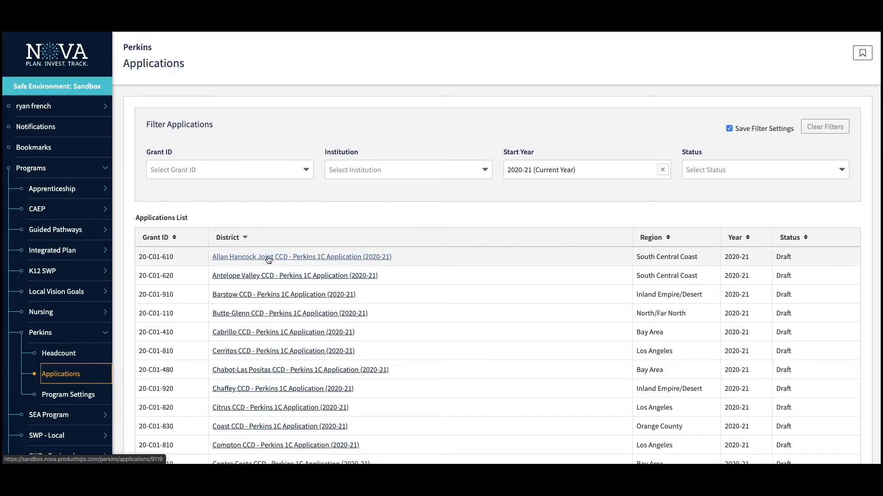
click(269, 258)
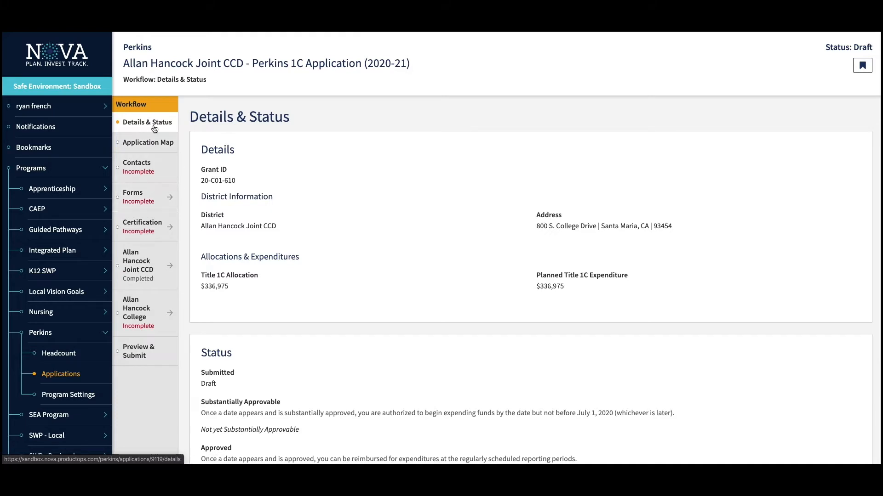
- Review the Details & Status page, then check section statuses on the Application Map
scroll(323, 222, down, 3)
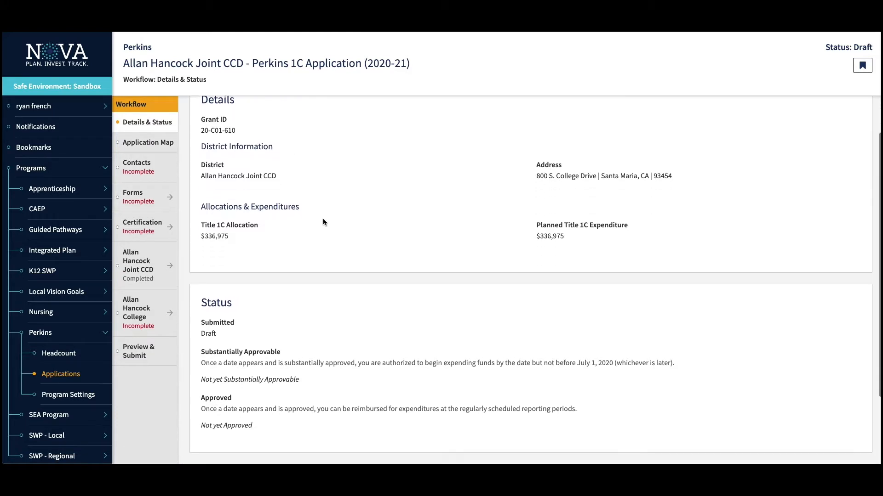
scroll(322, 222, up, 3)
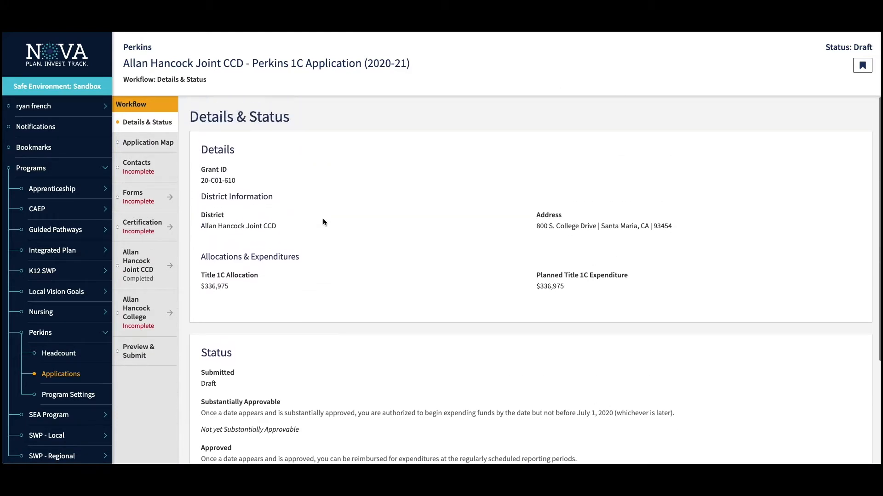
click(146, 142)
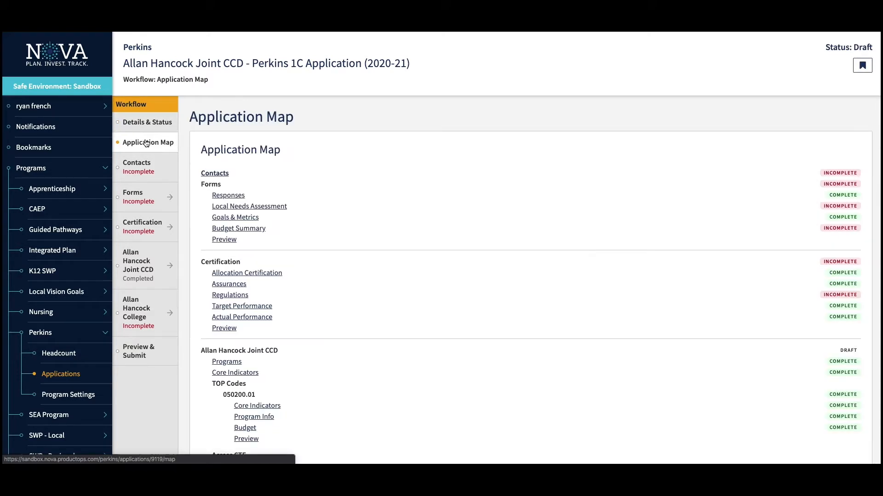
scroll(448, 264, down, 8)
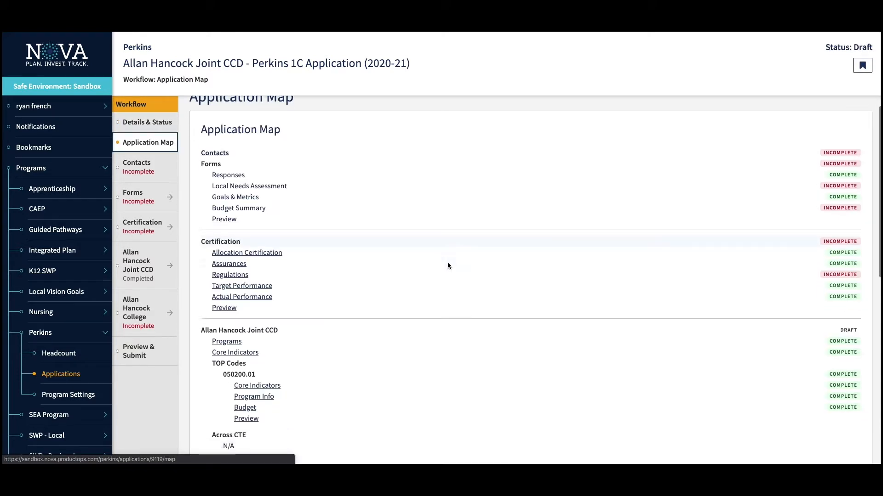
scroll(448, 266, up, 12)
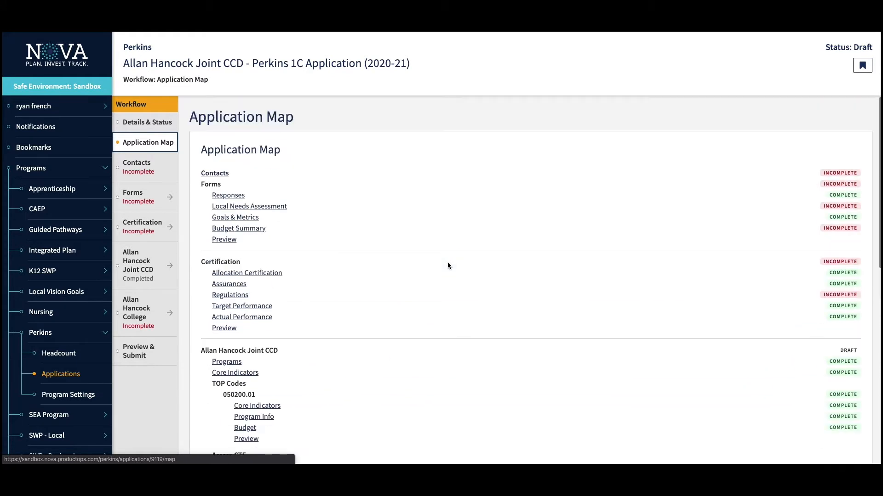
- Go to the Contacts step and review the District Contact form and System Contacts
click(137, 173)
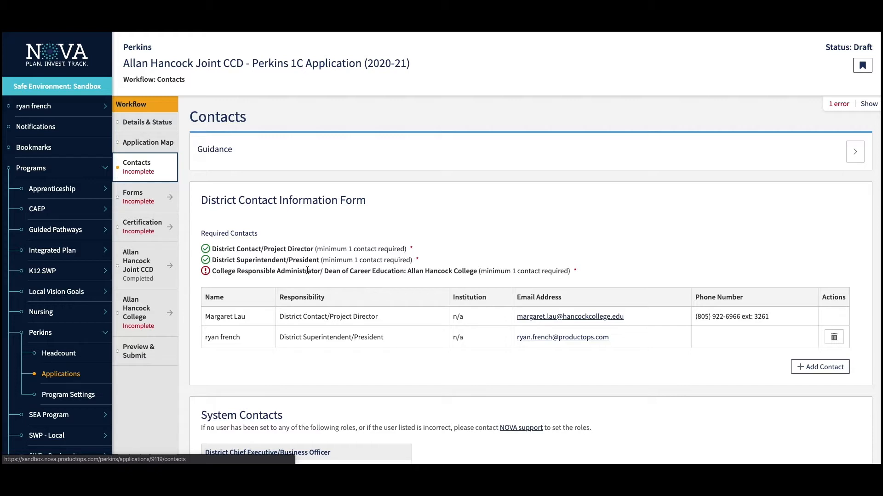
scroll(437, 231, down, 3)
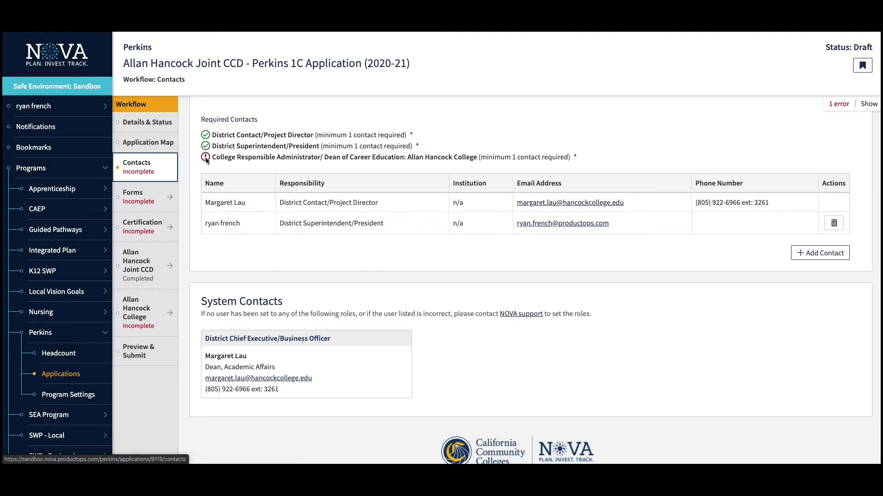
- Start a College Responsible Administrator/Dean of Career Education contact and search for the user by username
click(834, 255)
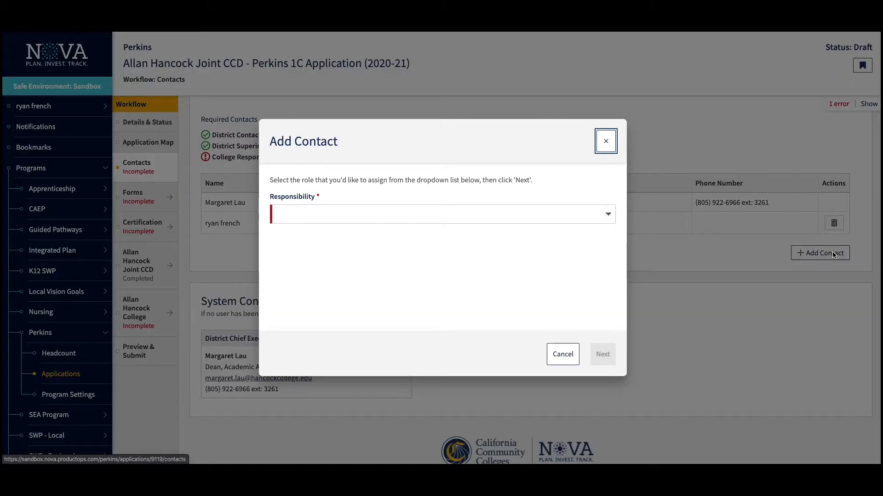
click(459, 216)
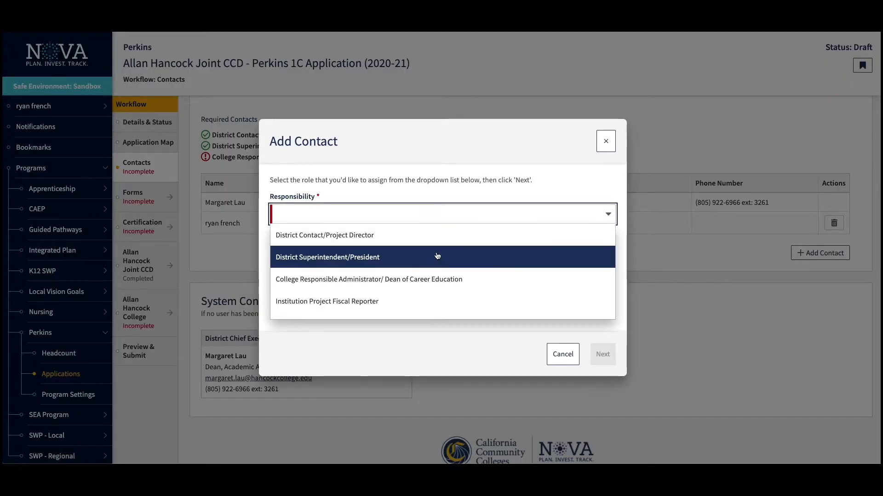
click(425, 278)
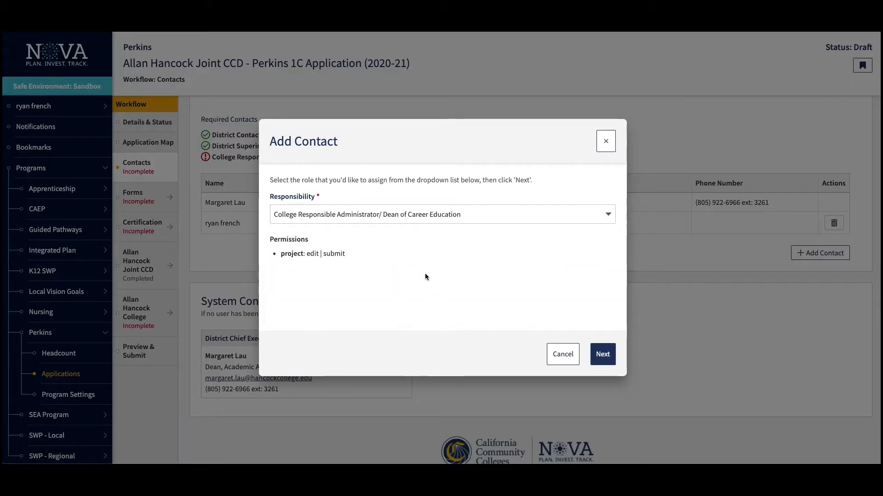
click(603, 354)
click(404, 196)
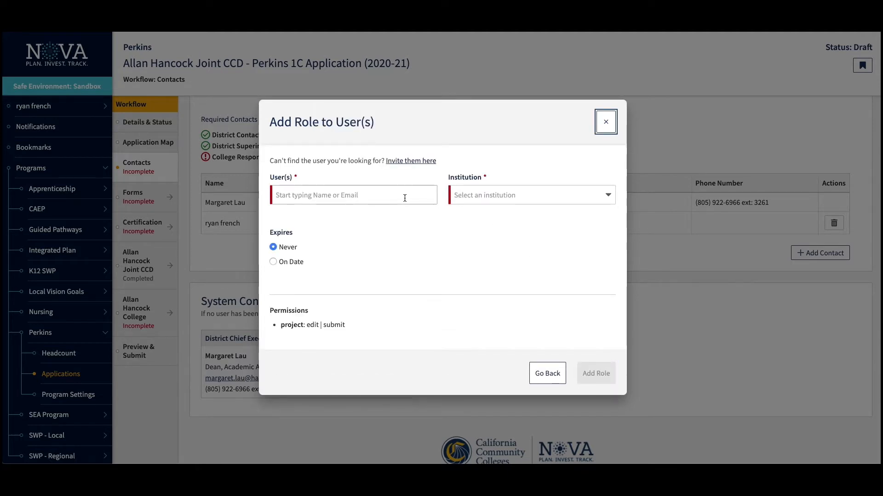
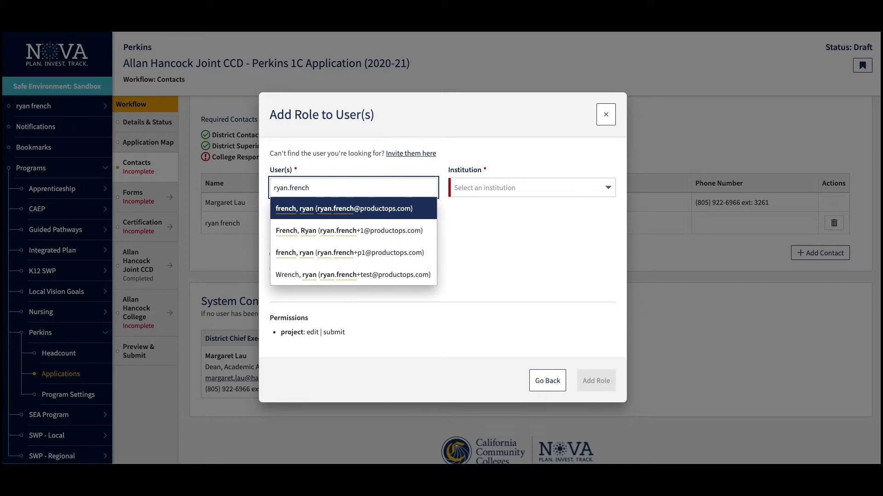
key(Return)
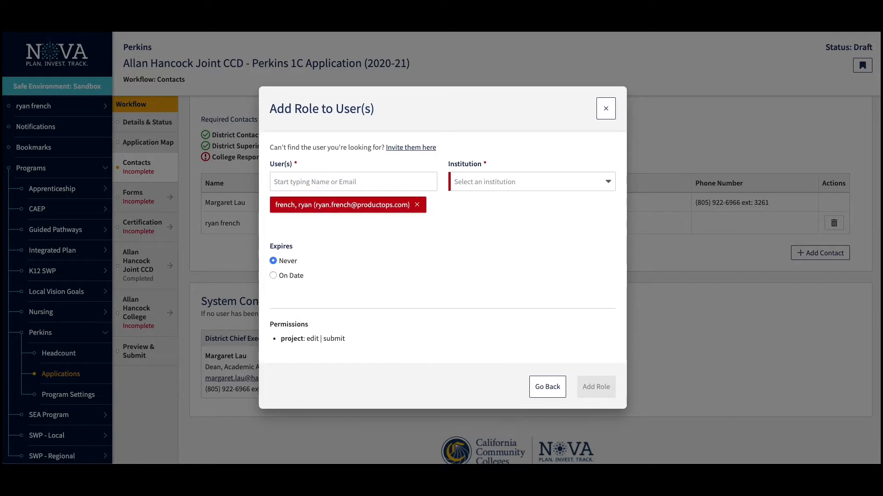
- Assign the role for Allan Hancock College with no expiry date
click(511, 182)
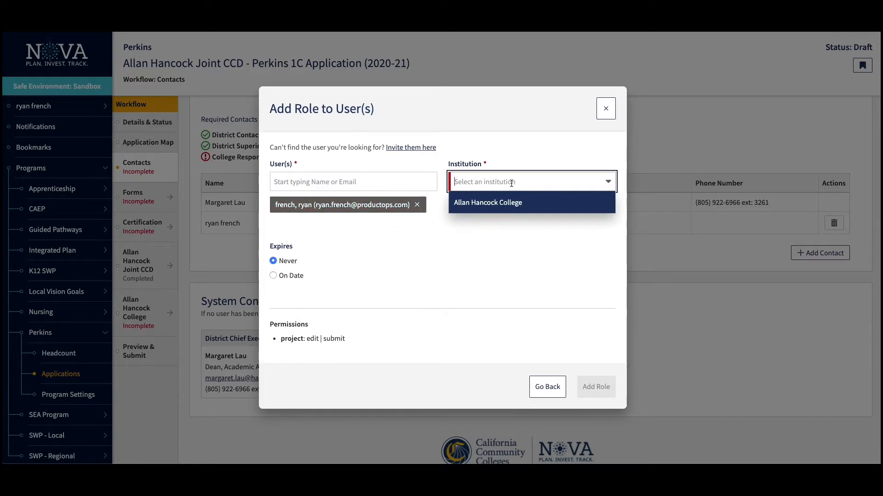
click(496, 208)
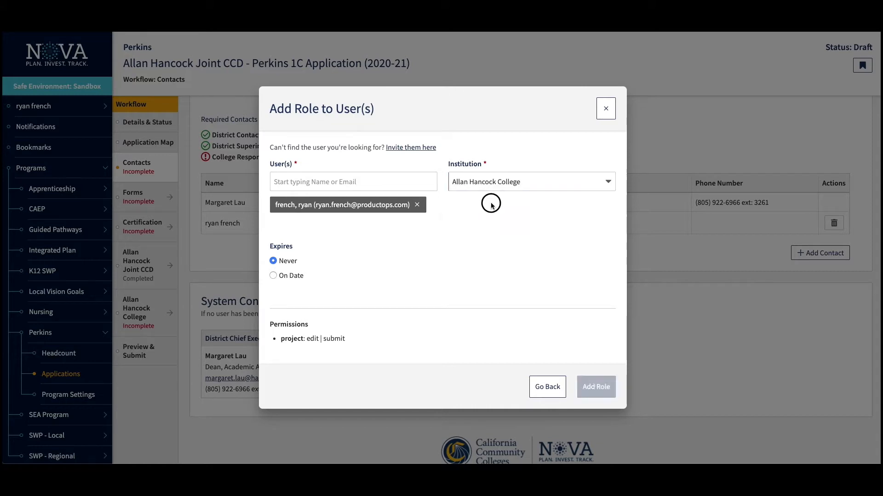
click(273, 275)
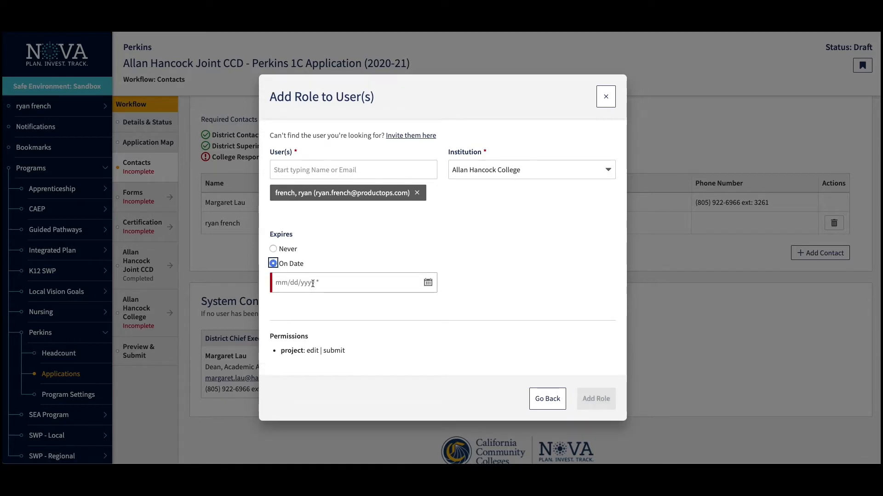
click(273, 249)
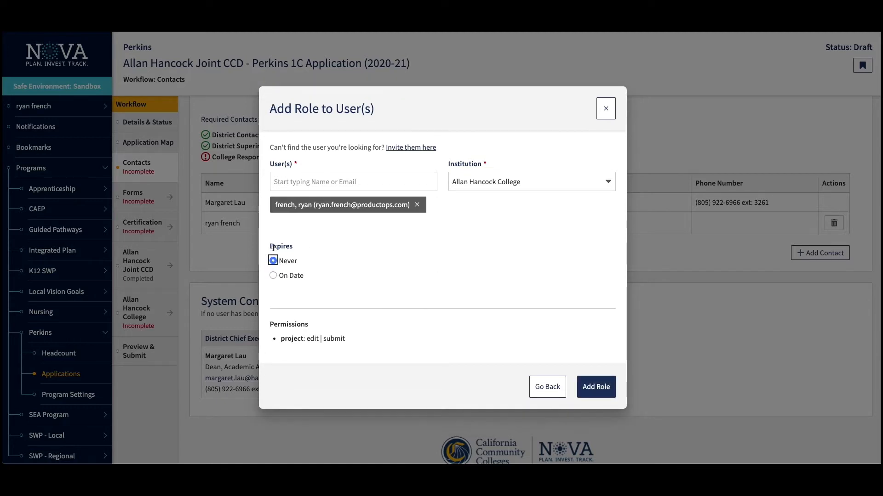
click(597, 387)
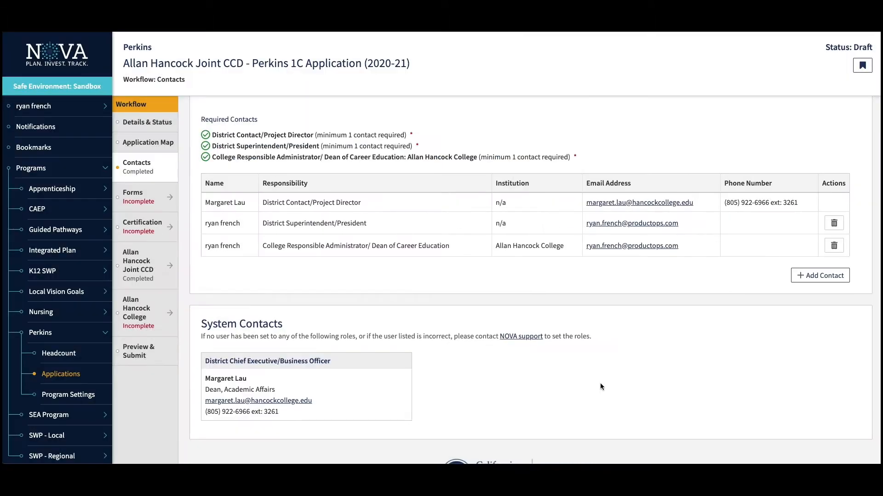
scroll(600, 387, up, 3)
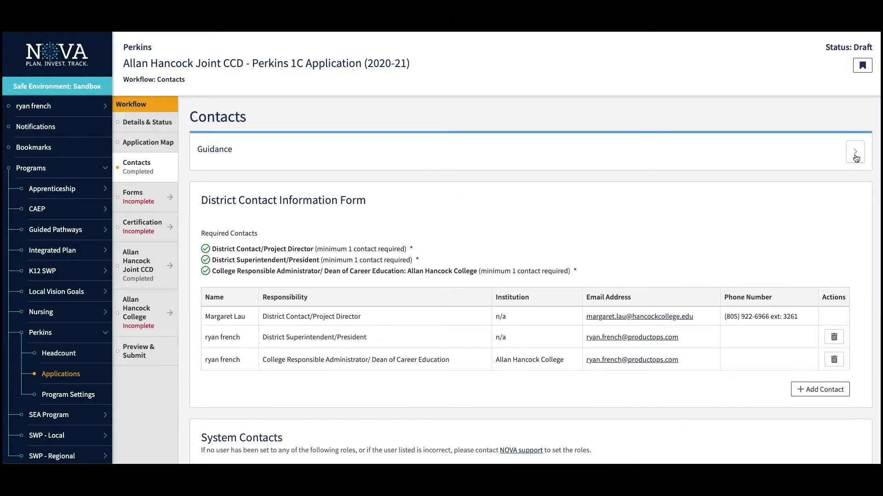
- Read the Contacts guidance, collapse it, and scroll down to the required contacts table
click(855, 154)
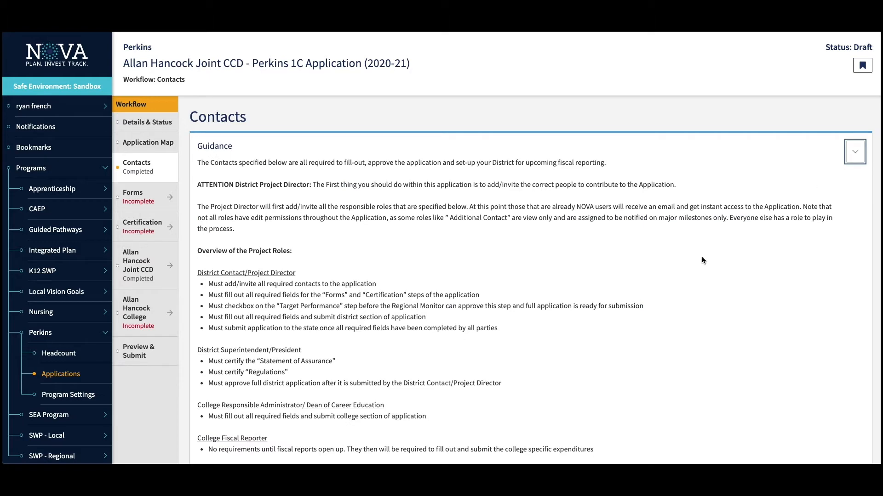
scroll(676, 279, down, 1)
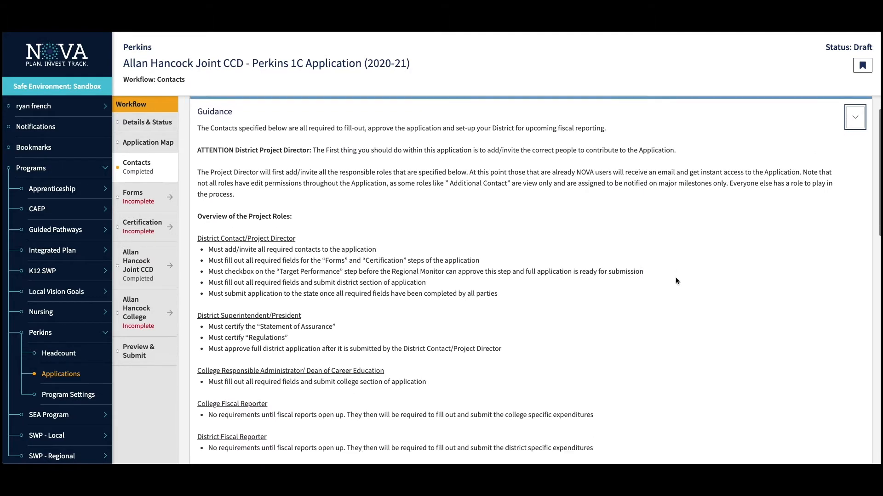
scroll(676, 279, down, 1)
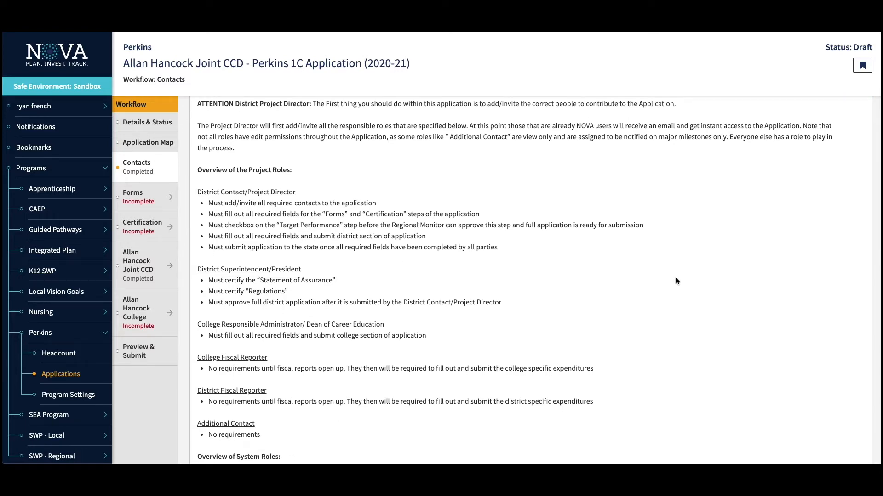
scroll(676, 277, down, 1)
scroll(676, 281, down, 2)
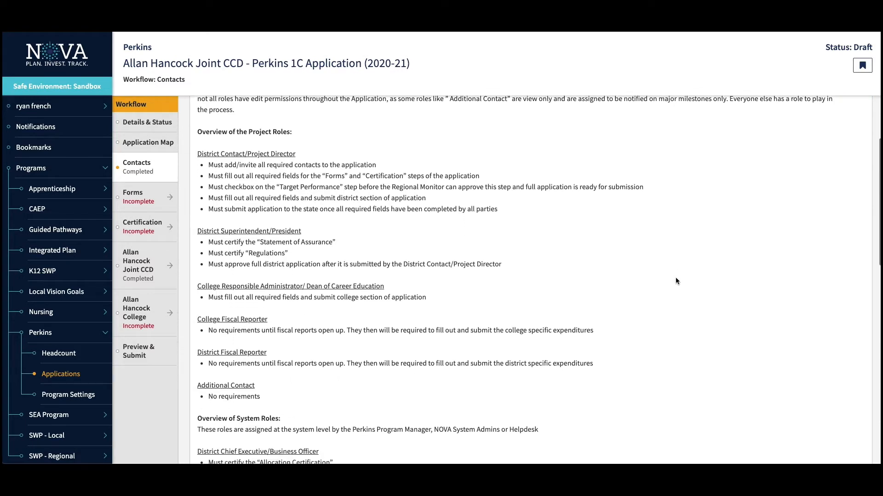
scroll(675, 278, down, 3)
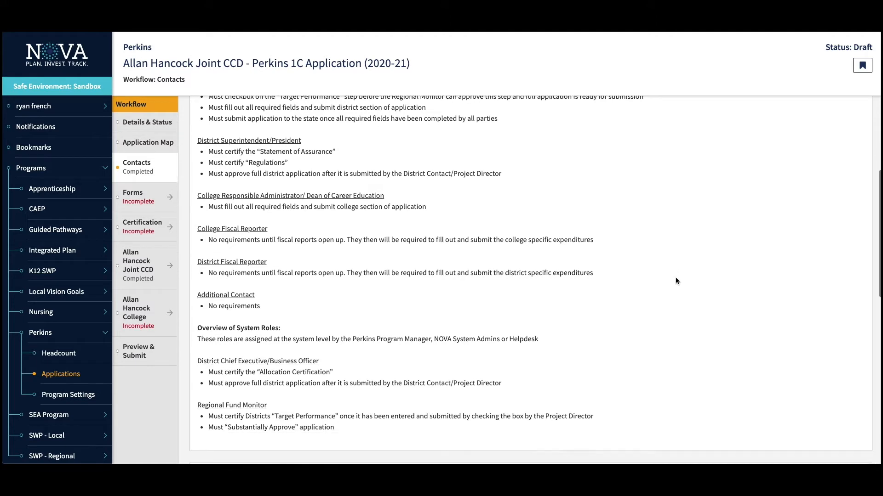
scroll(676, 280, up, 7)
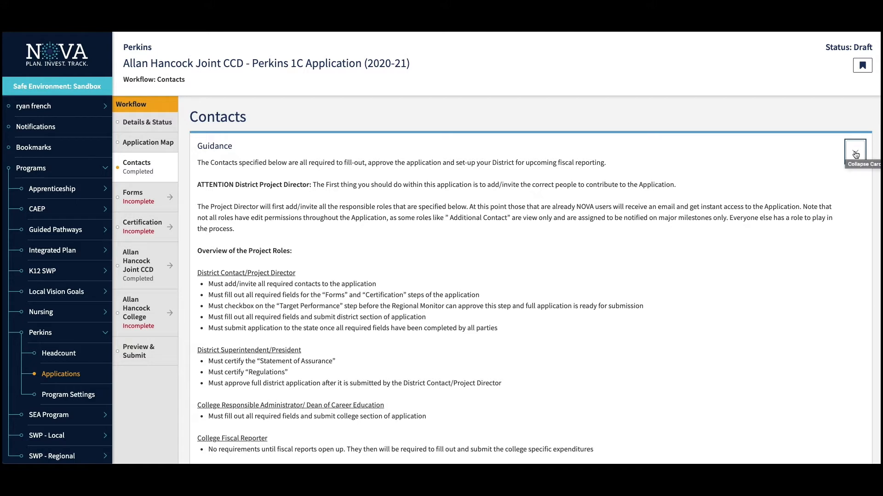
click(855, 155)
scroll(680, 285, down, 3)
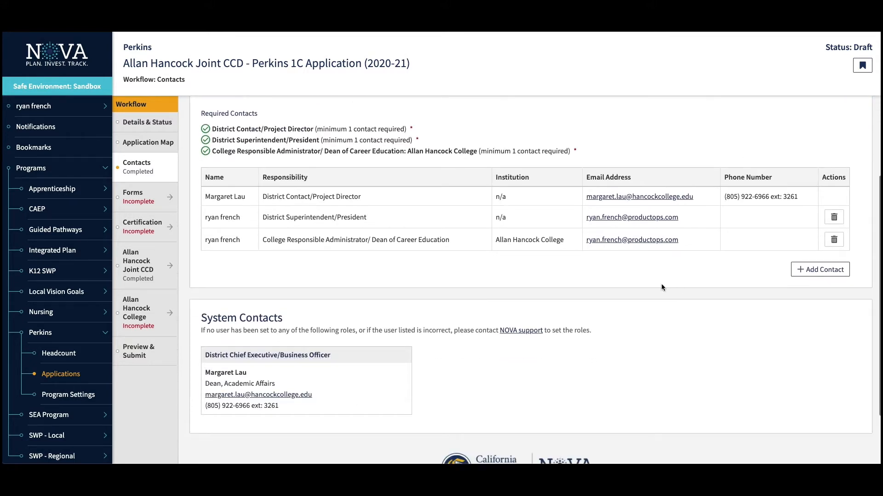
- Add the searched user as a second District Superintendent/President contact
click(832, 270)
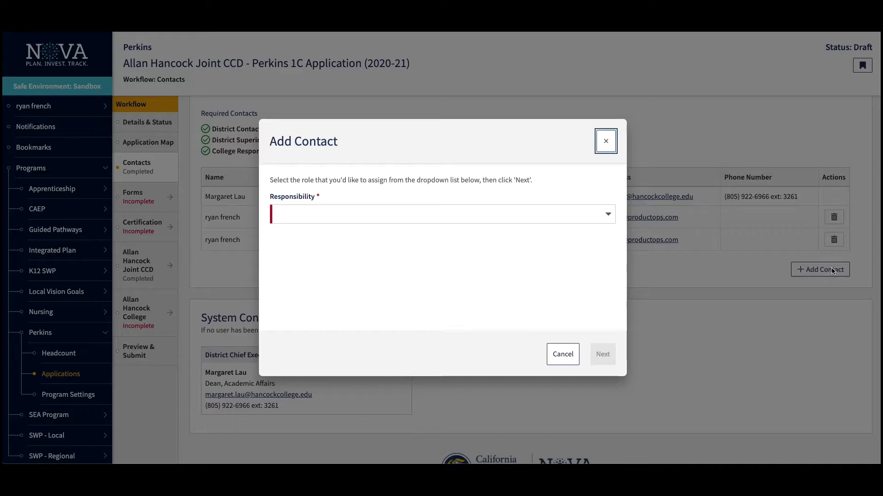
click(598, 213)
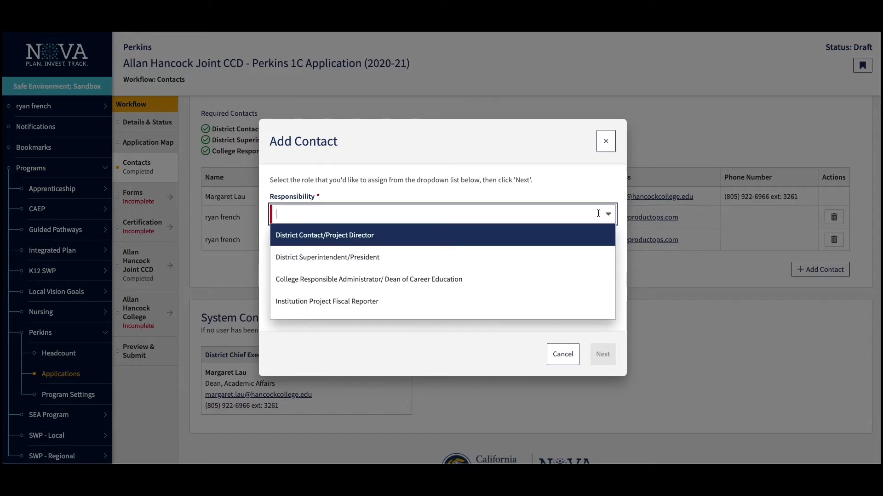
click(473, 257)
click(603, 363)
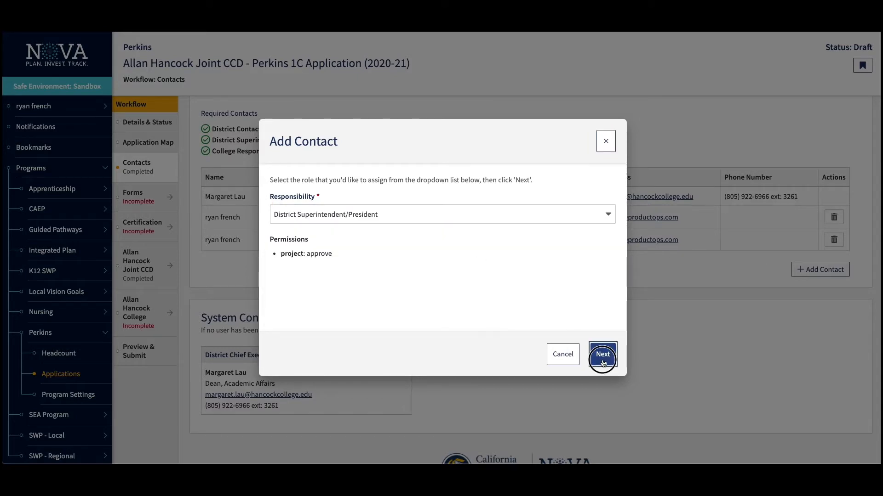
click(373, 198)
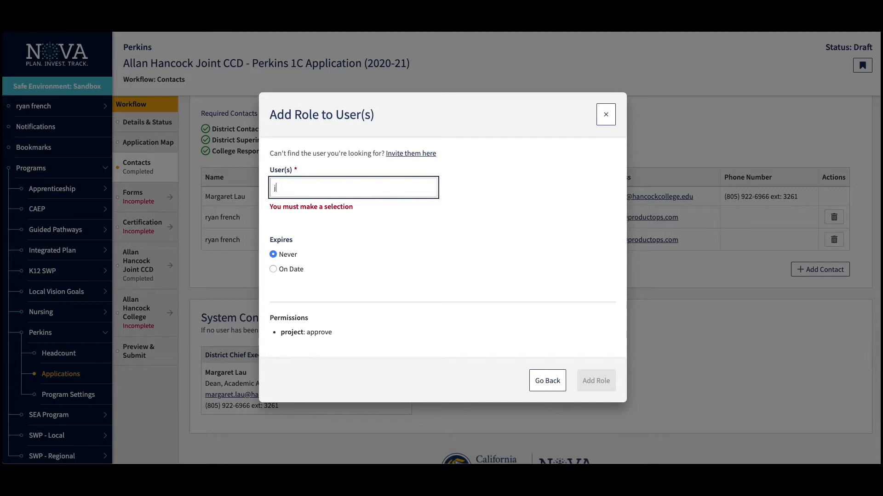
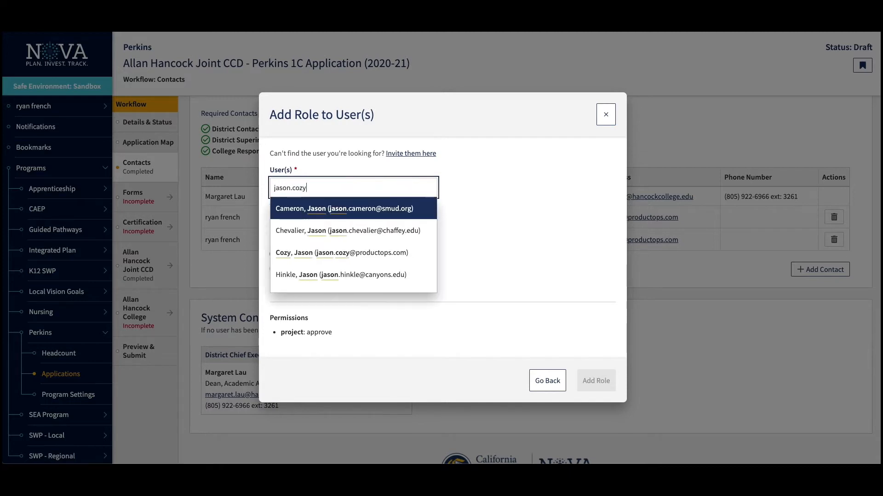
key(Return)
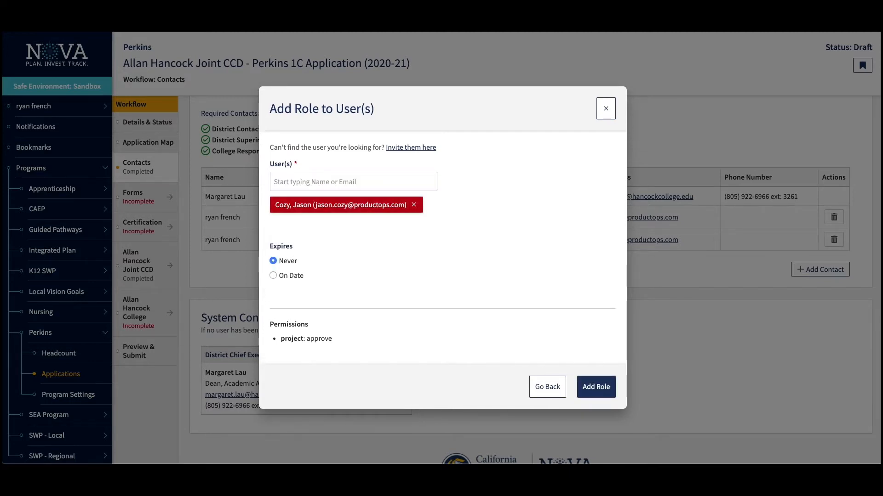
click(600, 387)
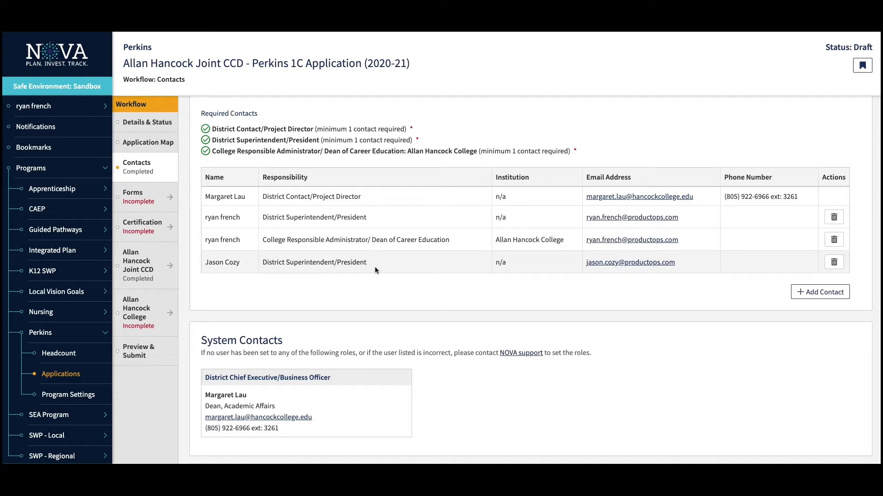
- Remove the extra District Superintendent/President contact and move on to the Forms step
click(834, 263)
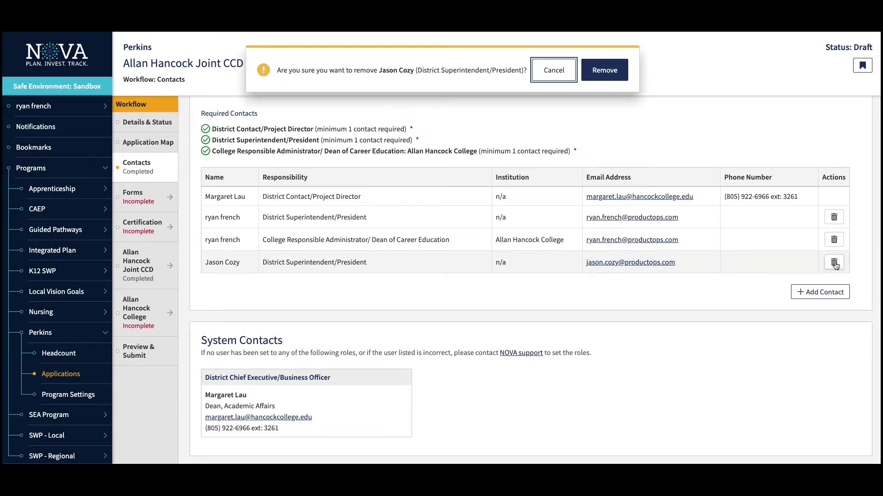
click(605, 71)
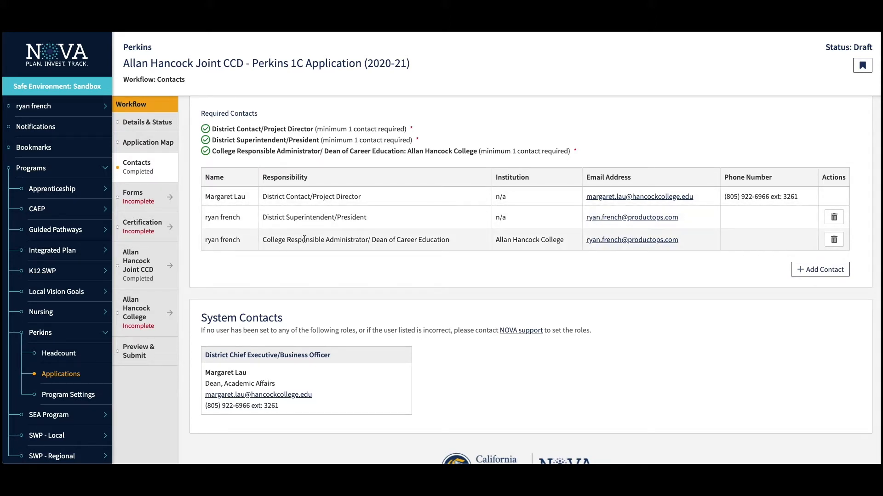
scroll(305, 238, down, 1)
scroll(304, 239, down, 2)
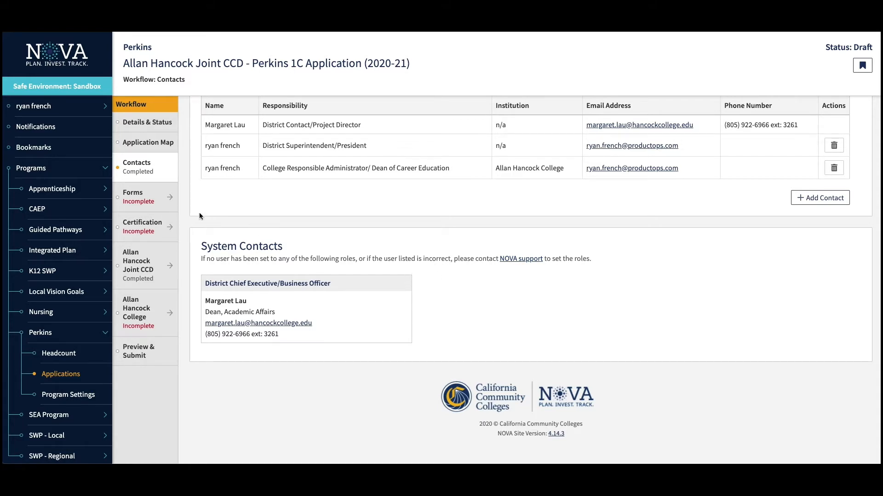
click(147, 200)
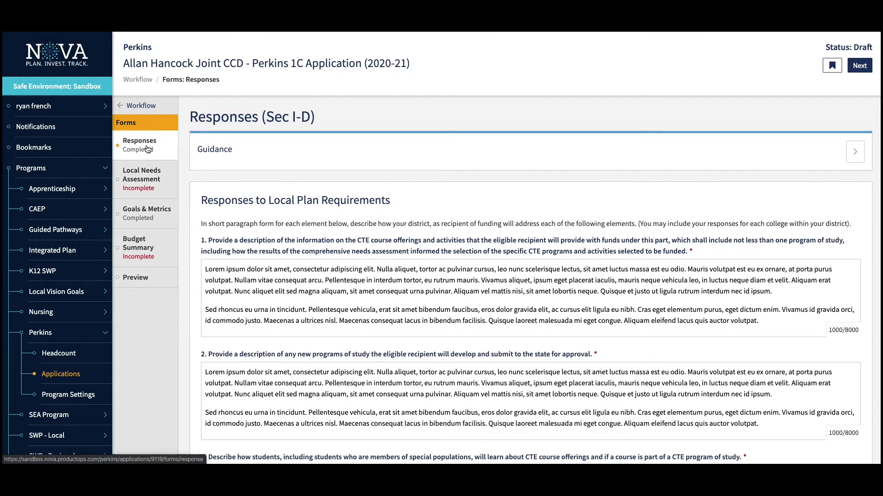
- Check the Responses guidance and read the answers from question 1 through question 17
scroll(279, 220, down, 1)
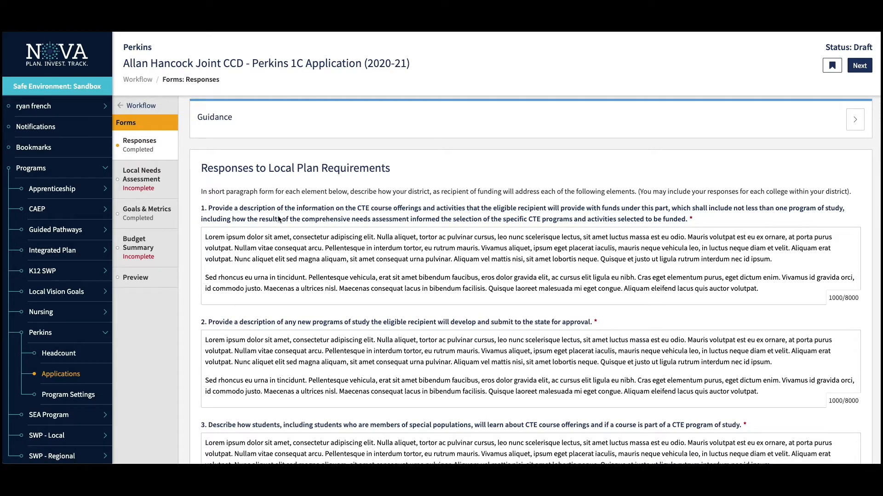
click(849, 119)
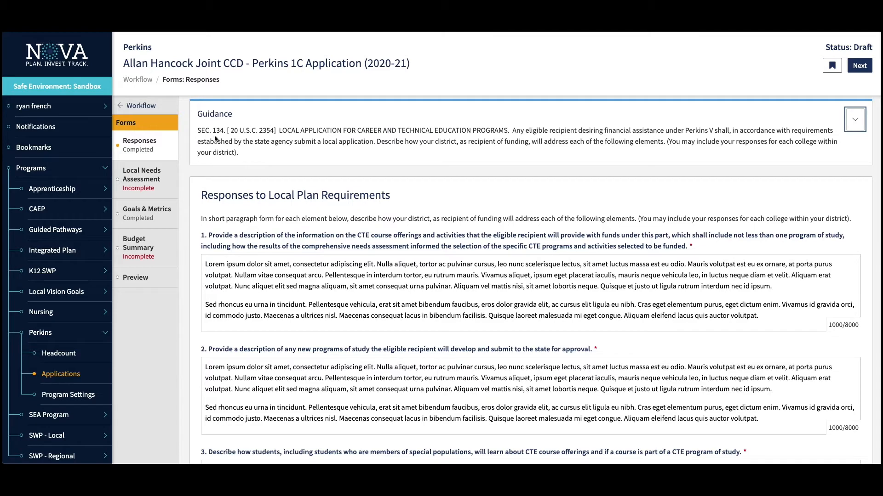
click(856, 120)
scroll(299, 243, down, 1)
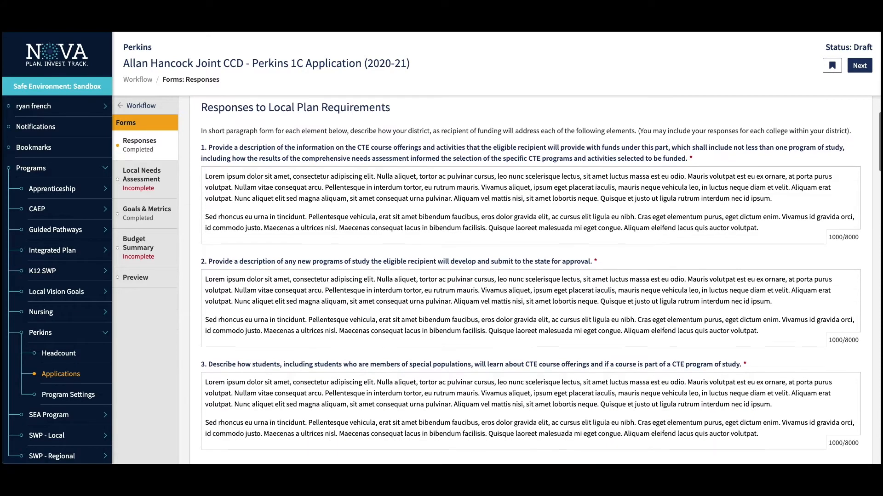
click(311, 188)
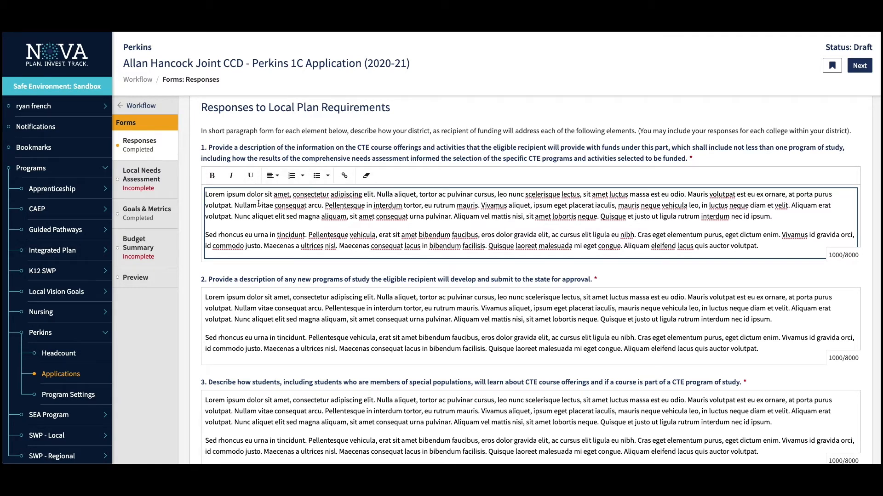
scroll(262, 224, down, 10)
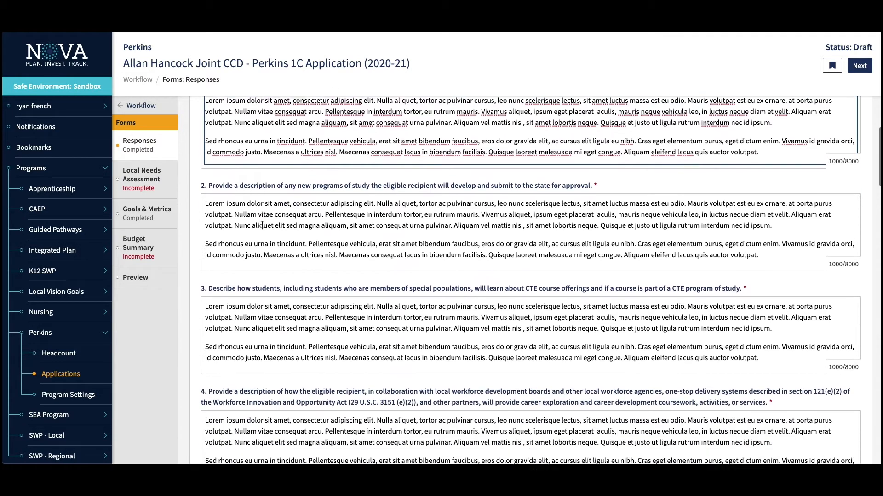
scroll(262, 225, down, 15)
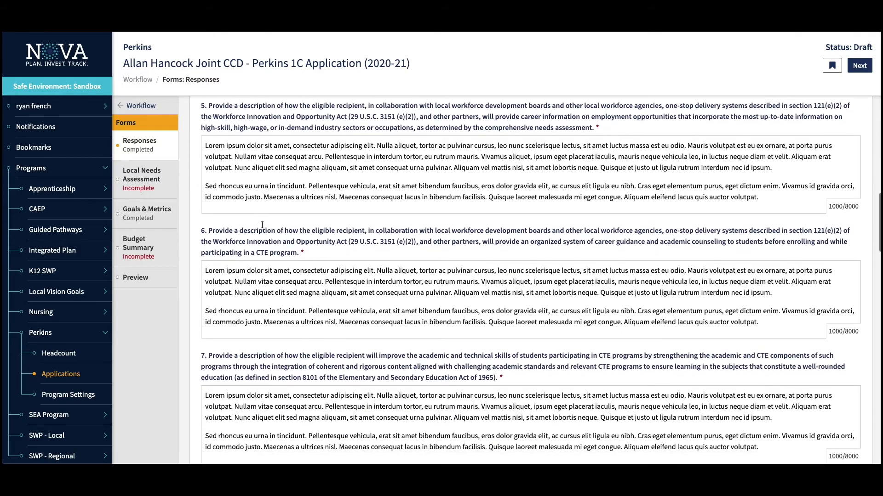
scroll(263, 224, down, 15)
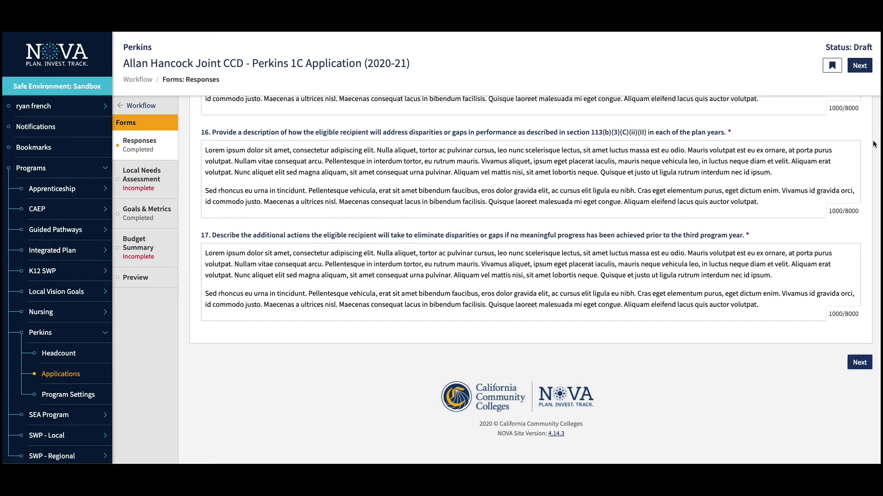
- Open Local Needs Assessment and scroll past the six CLNA summaries to the upload section
click(144, 181)
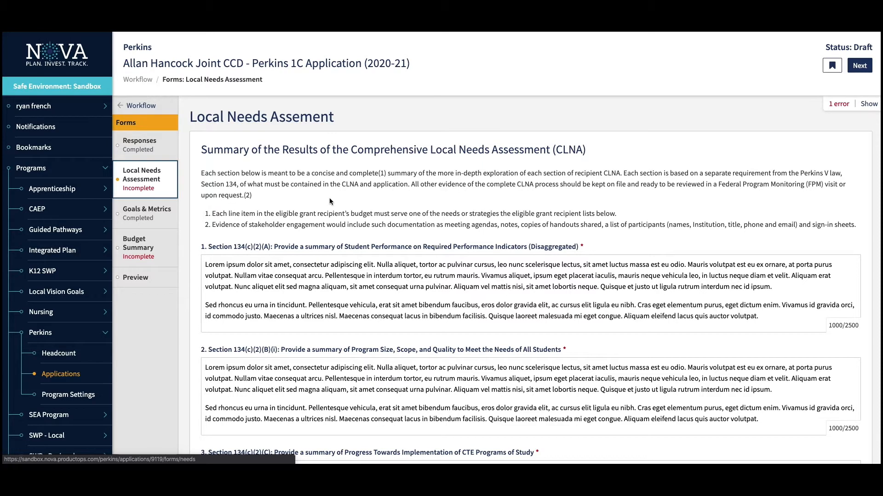
scroll(329, 188, down, 2)
click(327, 177)
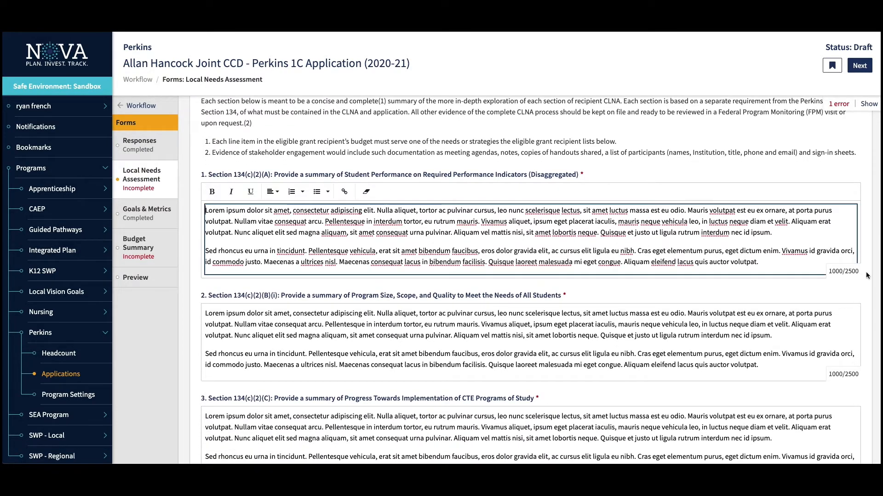
scroll(565, 349, down, 10)
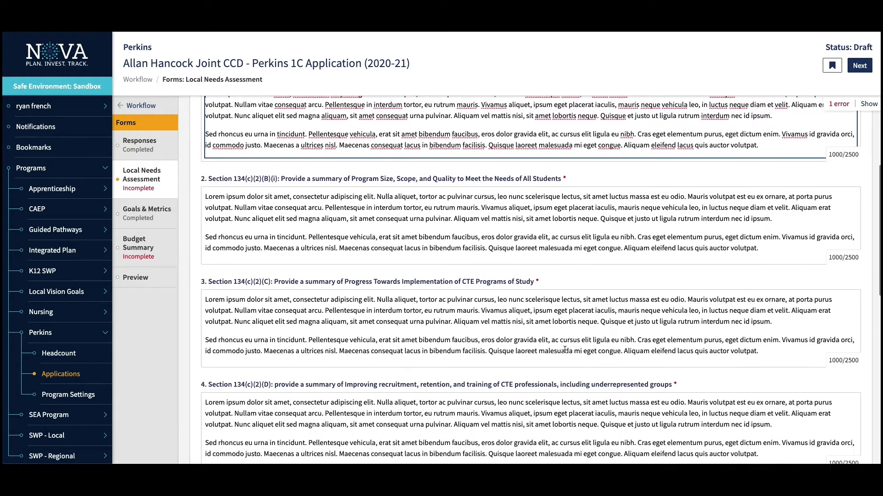
scroll(565, 350, down, 3)
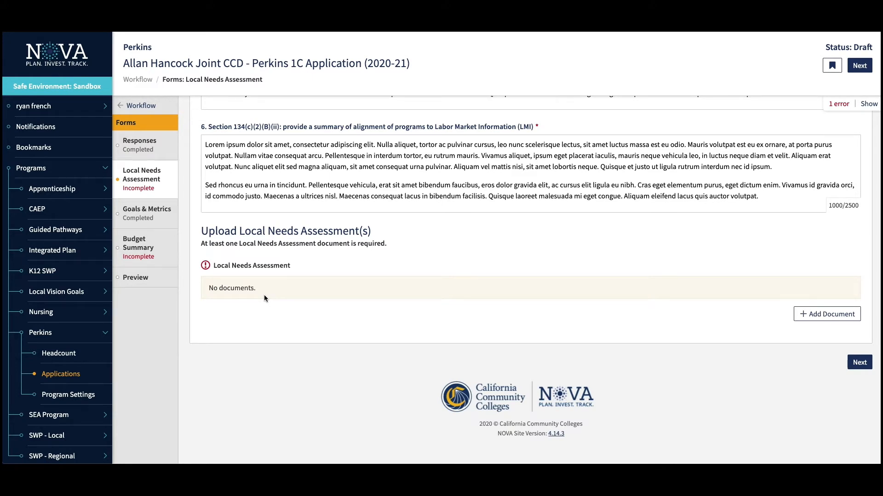
- Upload 1111 Kate.jpeg with the comment 'comments', then open Goals & Metrics
click(806, 317)
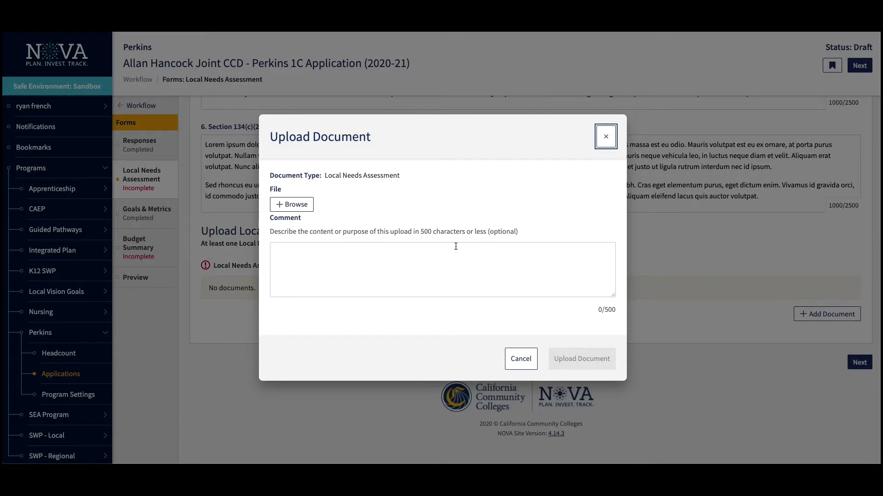
click(281, 203)
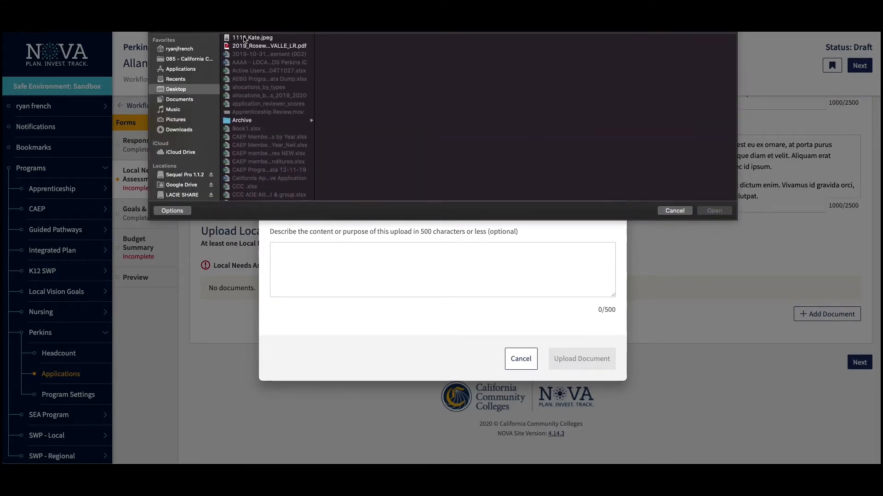
click(243, 38)
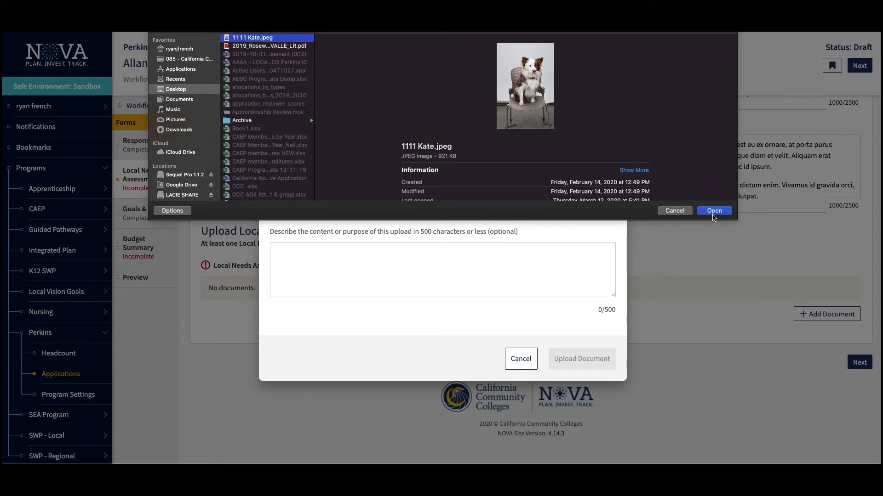
click(713, 211)
click(571, 256)
text(co)
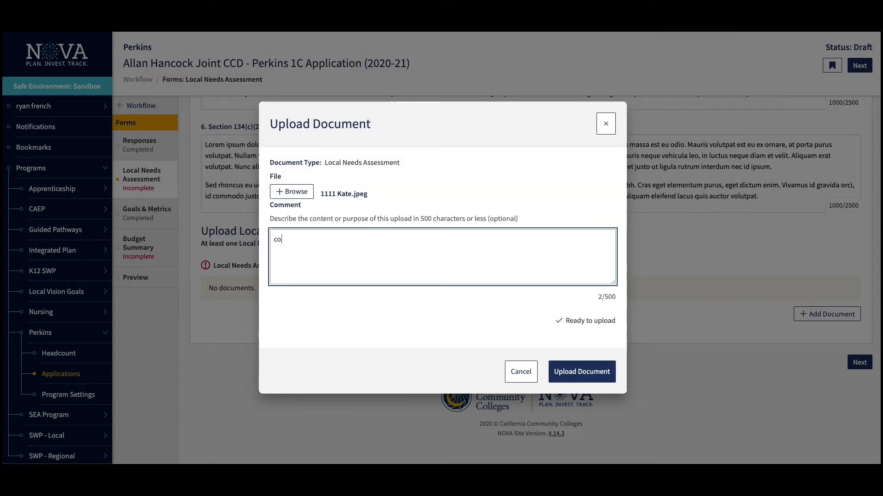
text(mments)
click(581, 371)
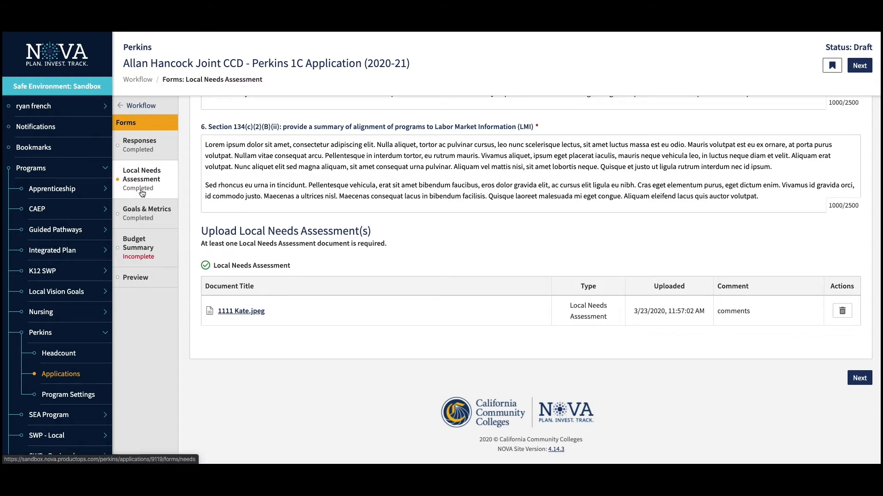
click(150, 218)
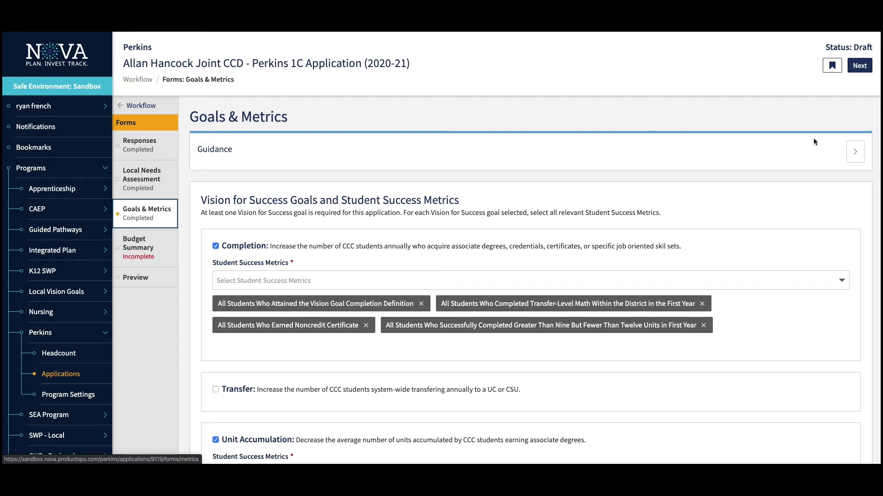
click(856, 153)
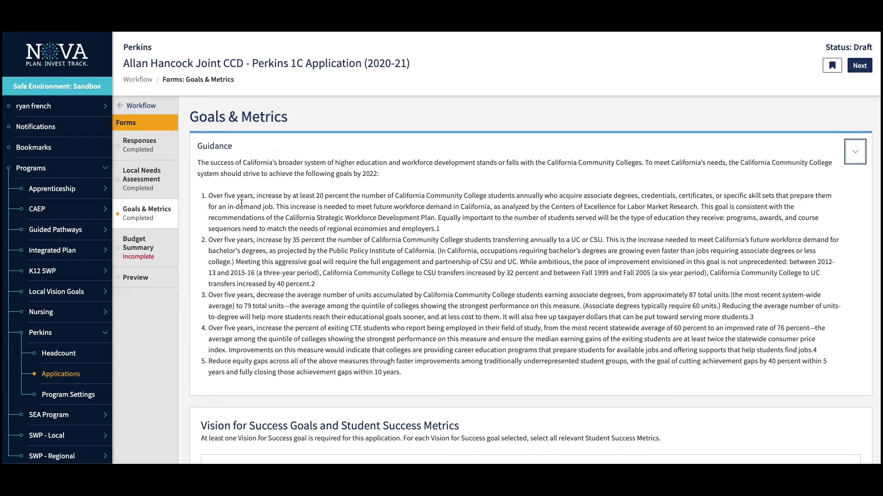
click(857, 153)
scroll(591, 232, down, 4)
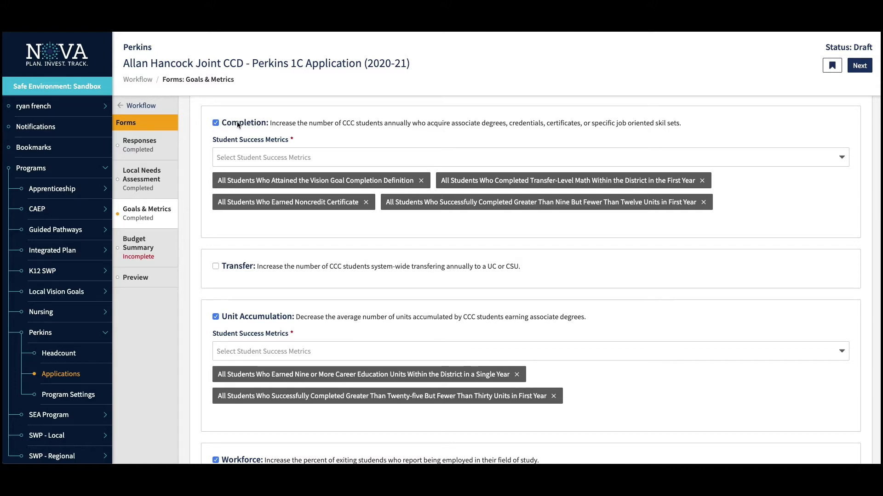
- Add the fifteen-to-twenty-units first-year metric to Unit Accumulation's Student Success Metrics
scroll(238, 285, down, 5)
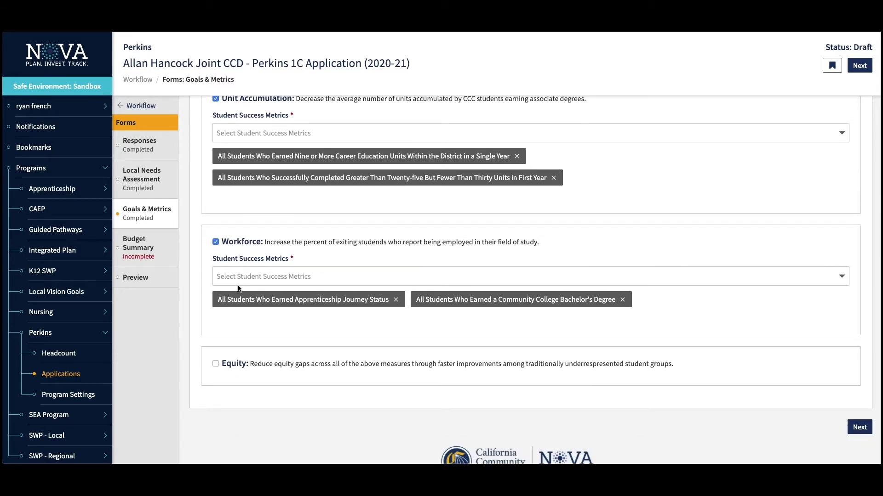
scroll(238, 285, up, 2)
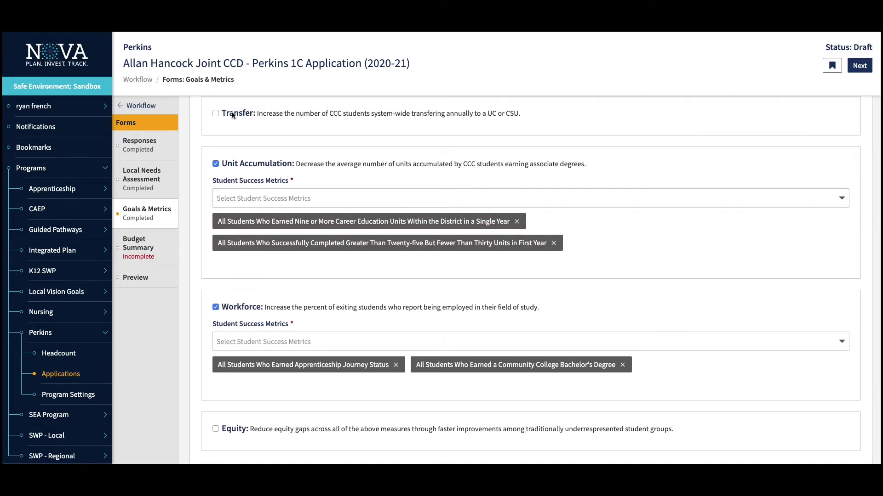
scroll(244, 400, up, 5)
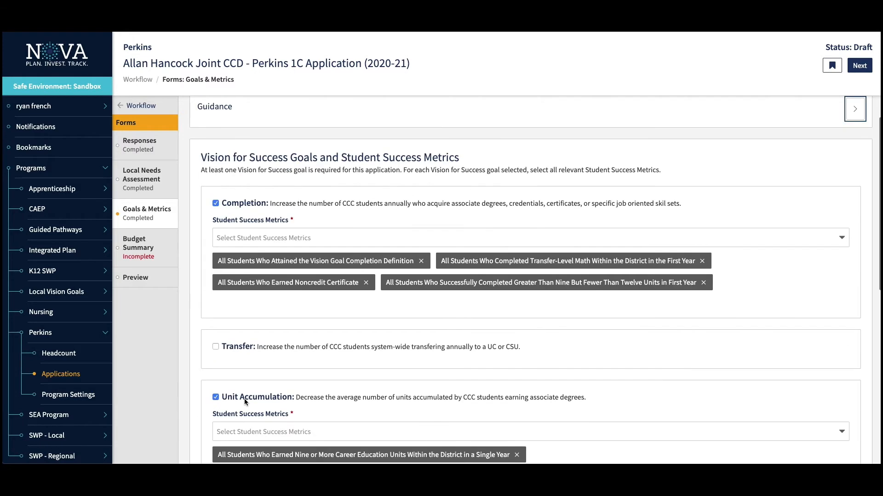
scroll(254, 380, down, 3)
scroll(254, 381, down, 1)
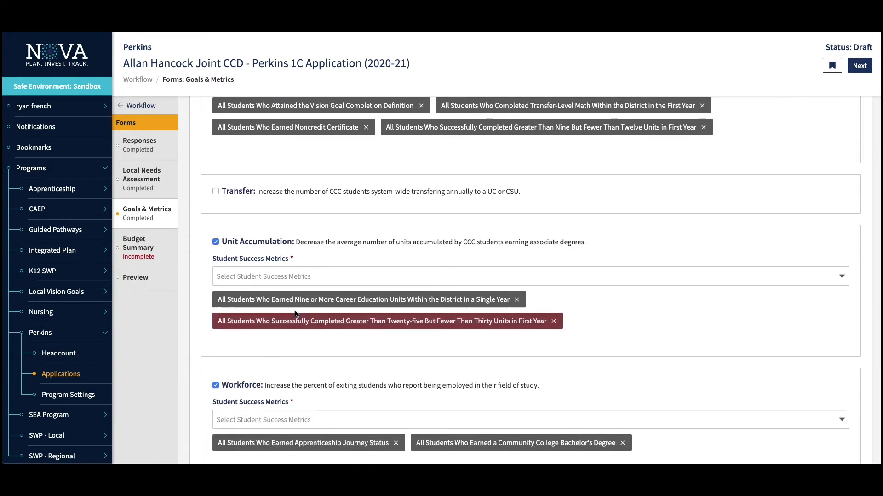
click(330, 276)
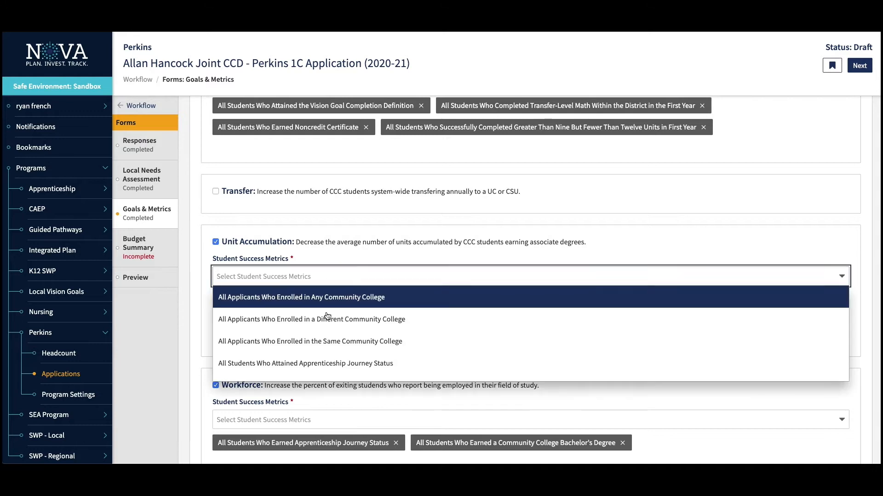
scroll(327, 319, down, 6)
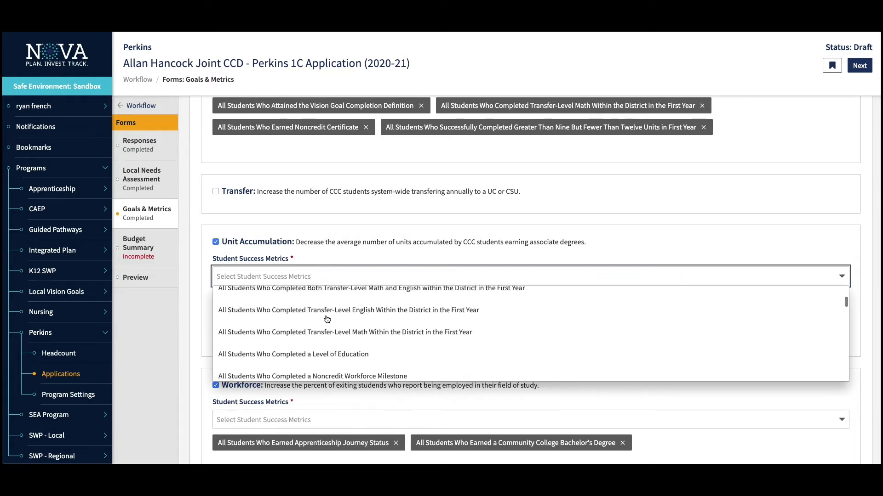
scroll(327, 319, down, 5)
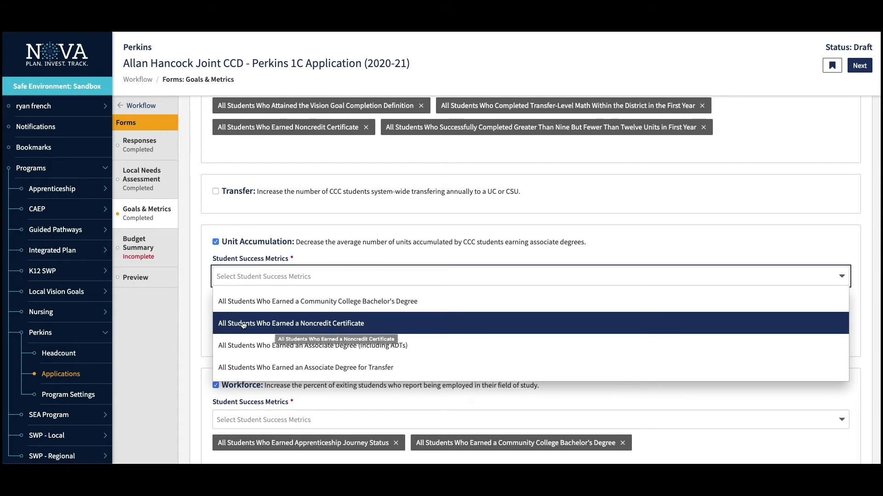
scroll(243, 325, down, 3)
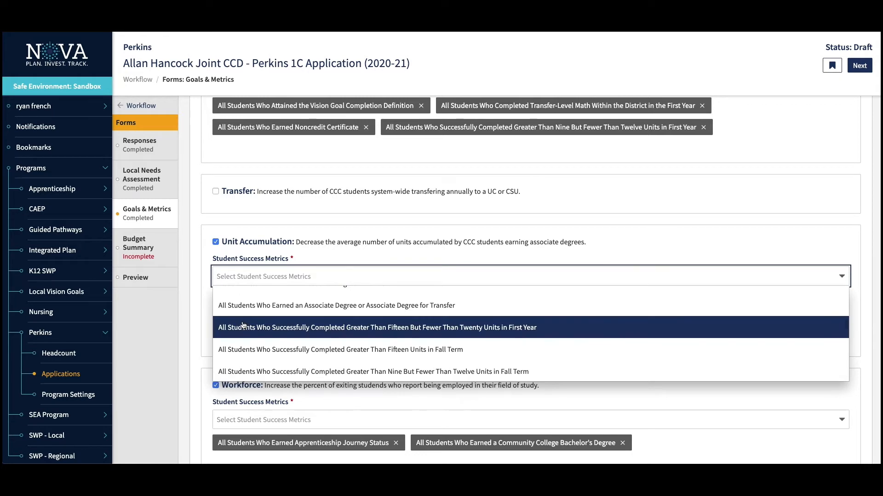
click(243, 328)
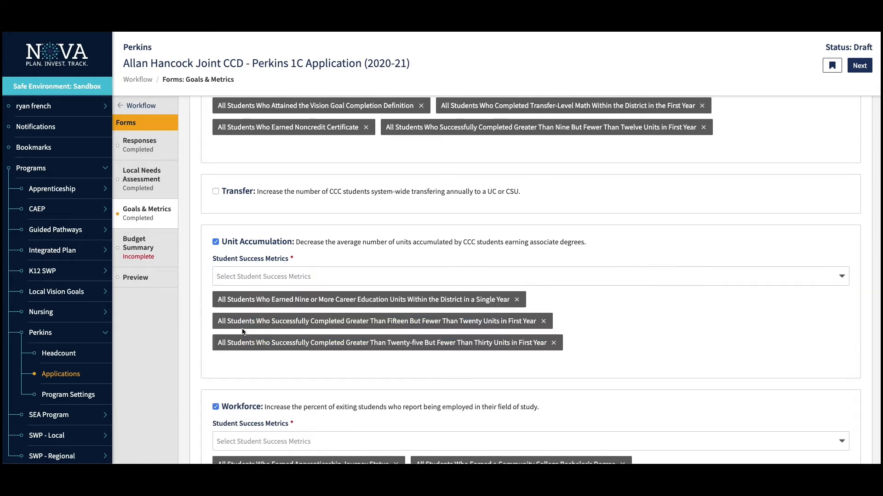
- Add the one-to-six-units fall term metric and remove the twenty-five-to-thirty-units metric
click(327, 276)
scroll(319, 358, down, 10)
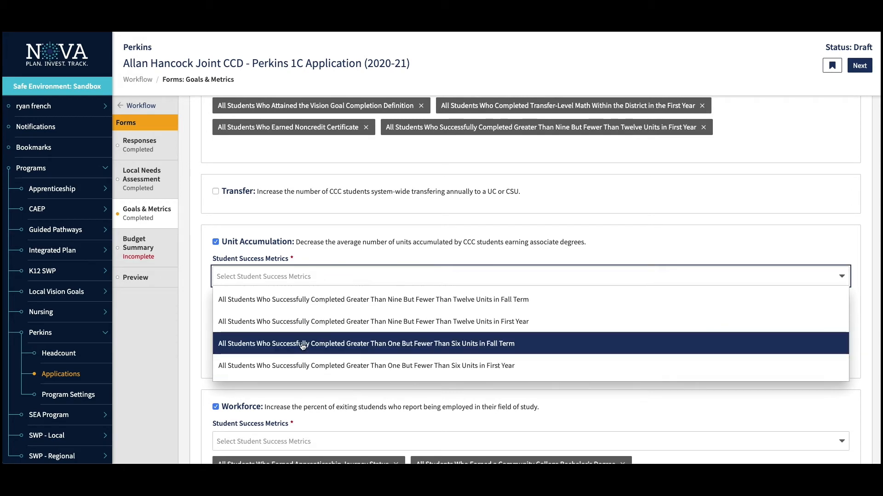
click(303, 344)
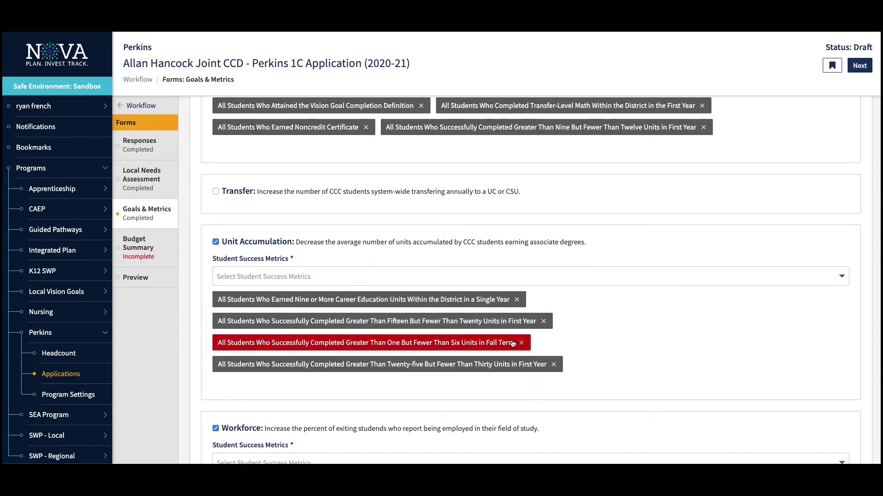
click(553, 365)
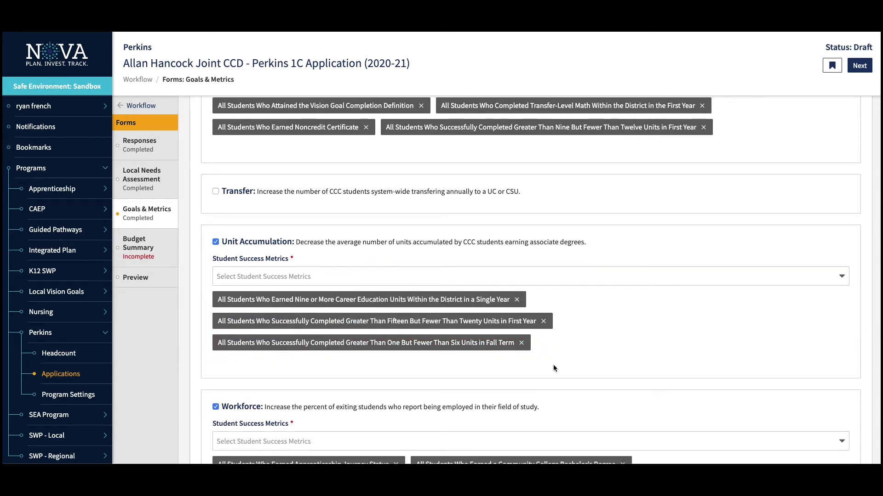
- Go to the Budget Summary (Sec IV-A) form
scroll(415, 237, up, 4)
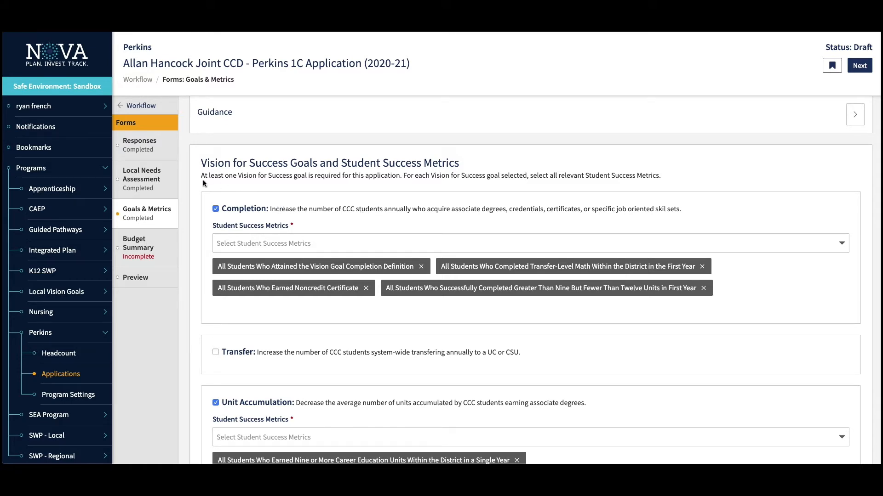
scroll(245, 225, down, 5)
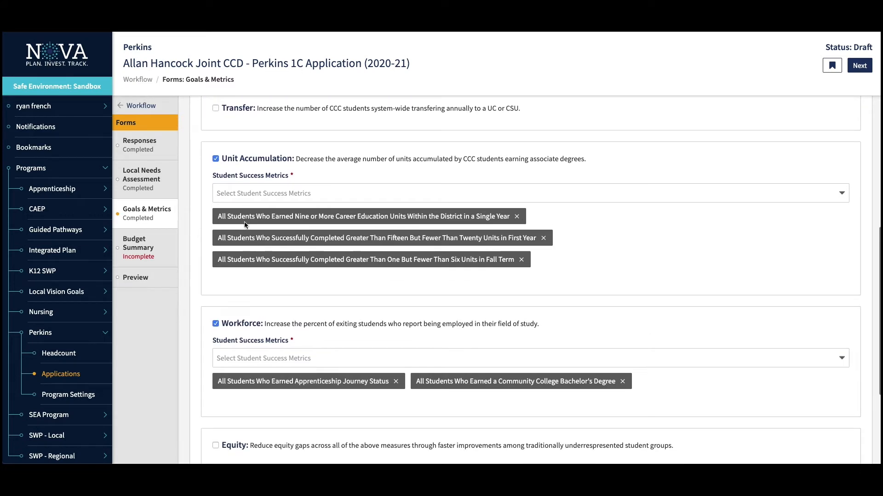
scroll(245, 225, up, 3)
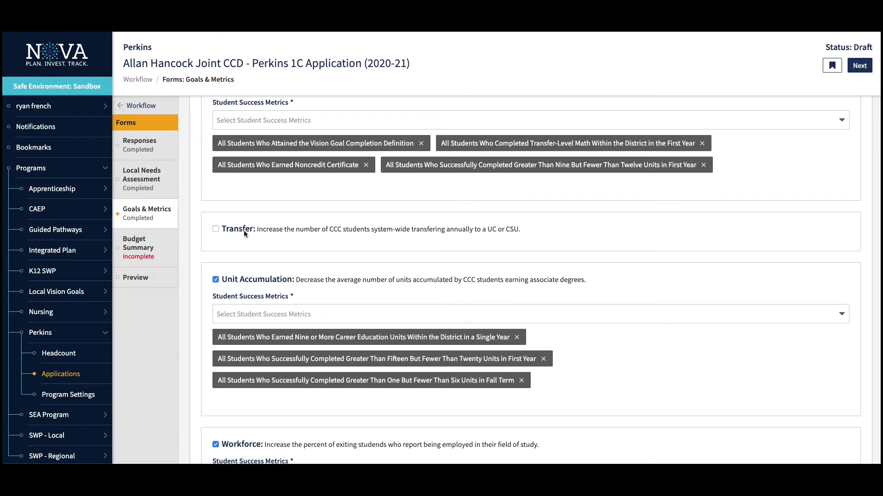
click(139, 257)
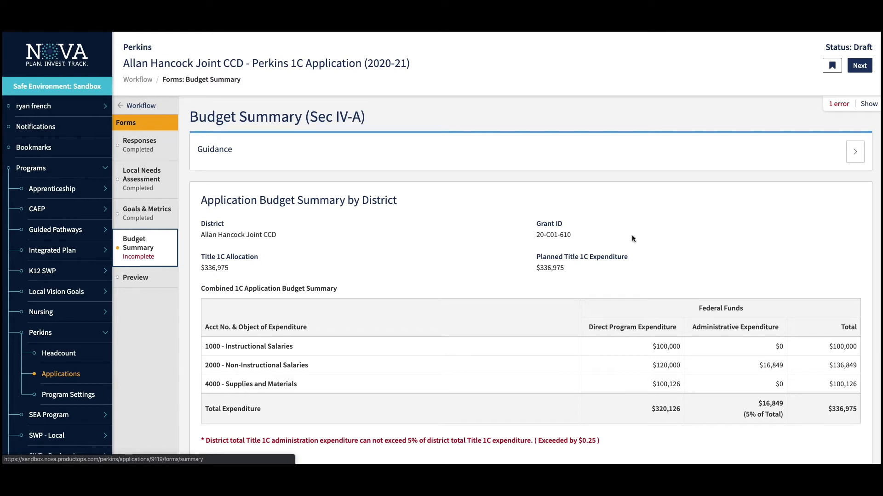
- Show the budget error: administrative expenditure exceeds the 5% limit by $0.25
click(868, 104)
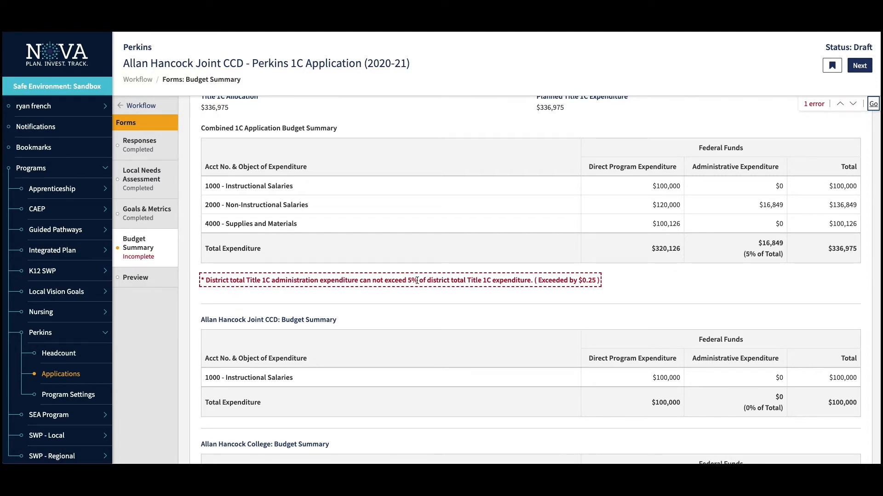
scroll(374, 176, up, 3)
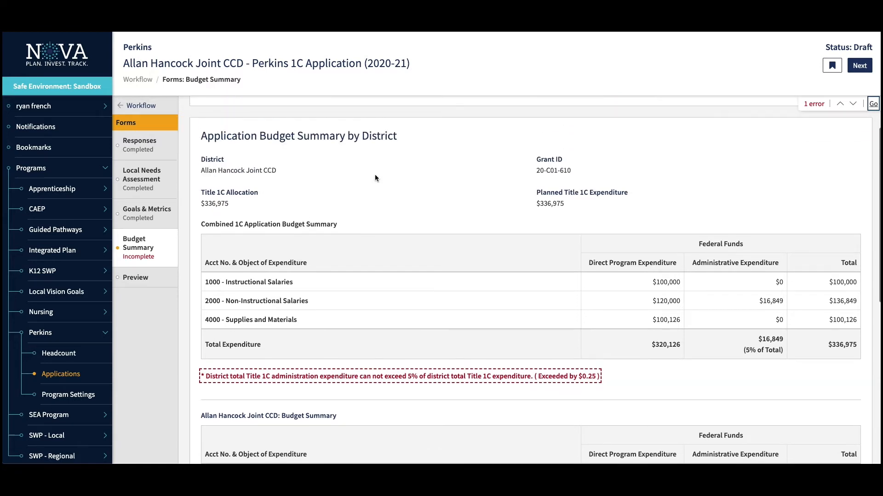
scroll(375, 178, up, 1)
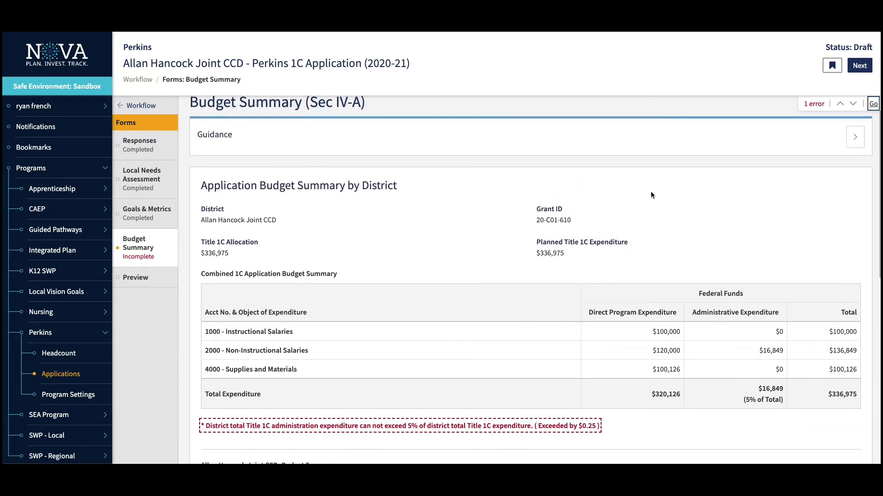
- Expand and collapse the budget guidance, then review the $16,849 administrative and $336,975 total figures
click(855, 137)
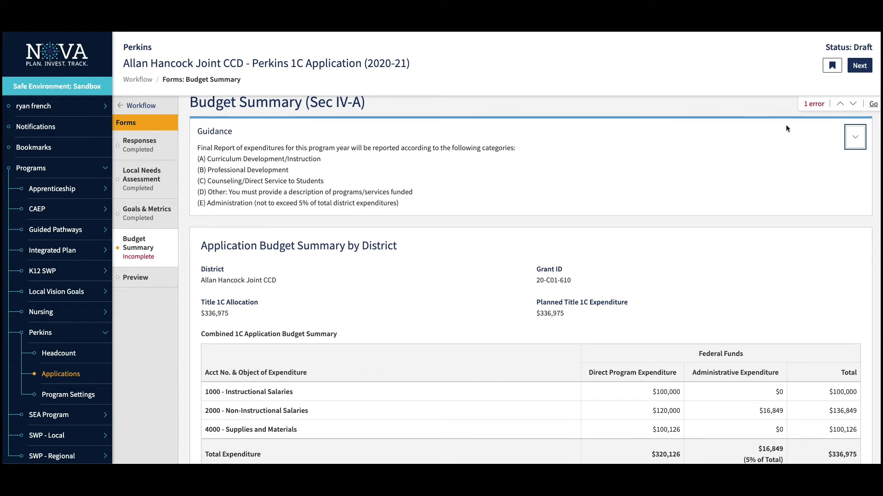
click(856, 136)
scroll(483, 251, down, 1)
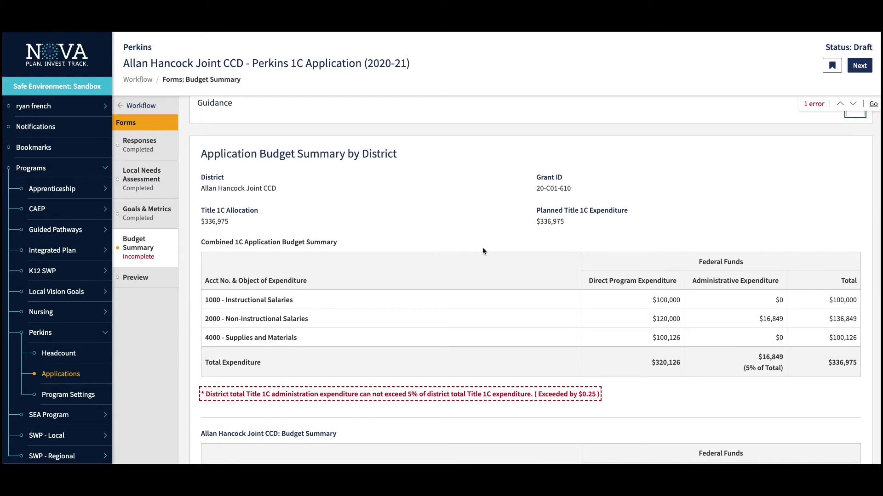
scroll(483, 251, down, 5)
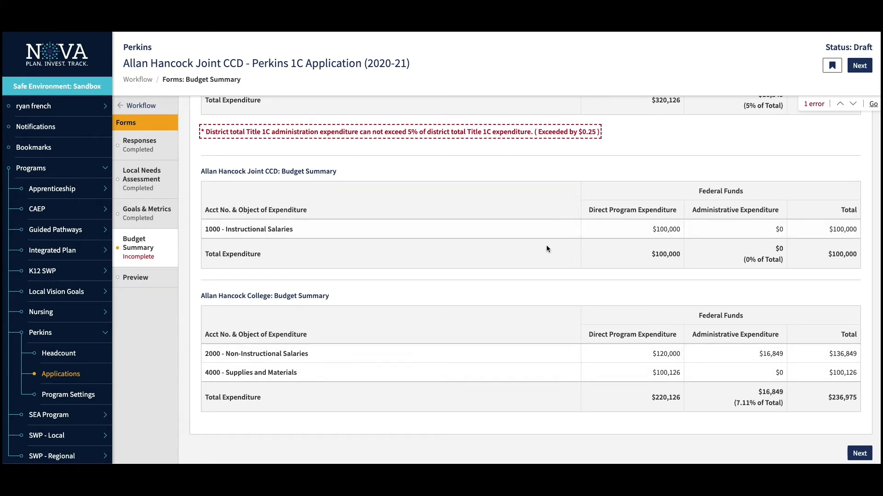
scroll(546, 249, up, 2)
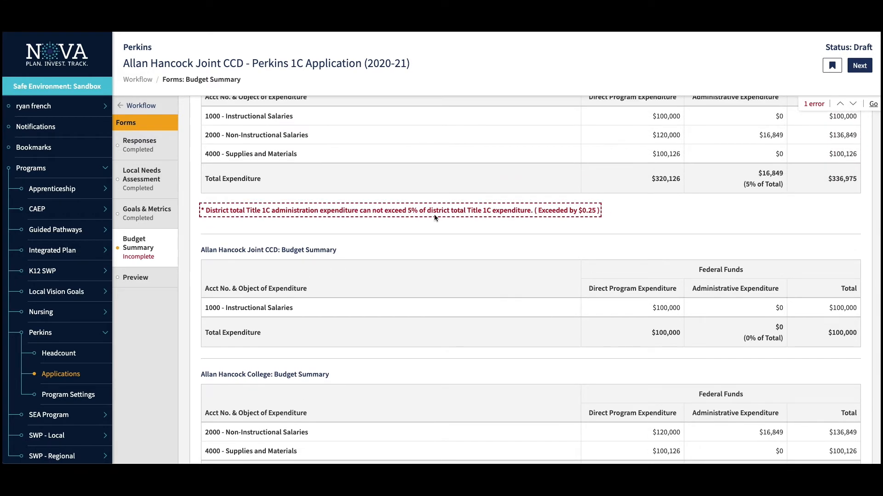
- Read through the Perkins 1C application's Forms Preview, then open its Share dialog
click(147, 279)
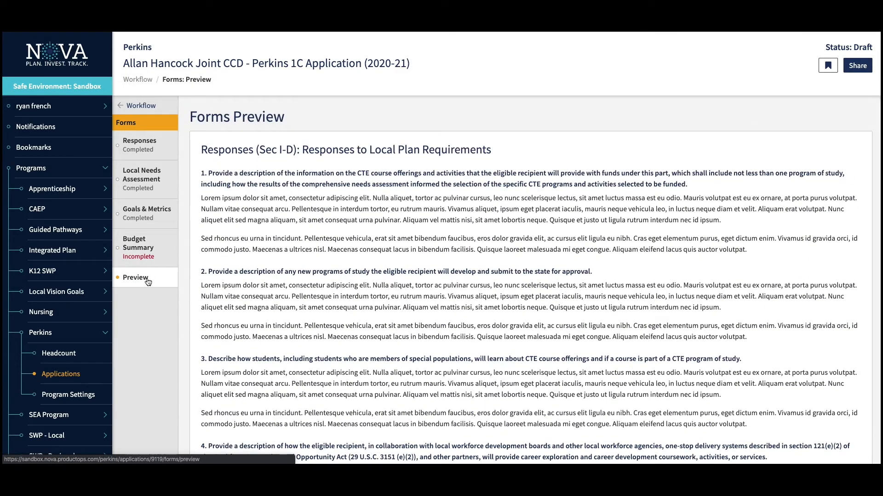
scroll(224, 295, down, 20)
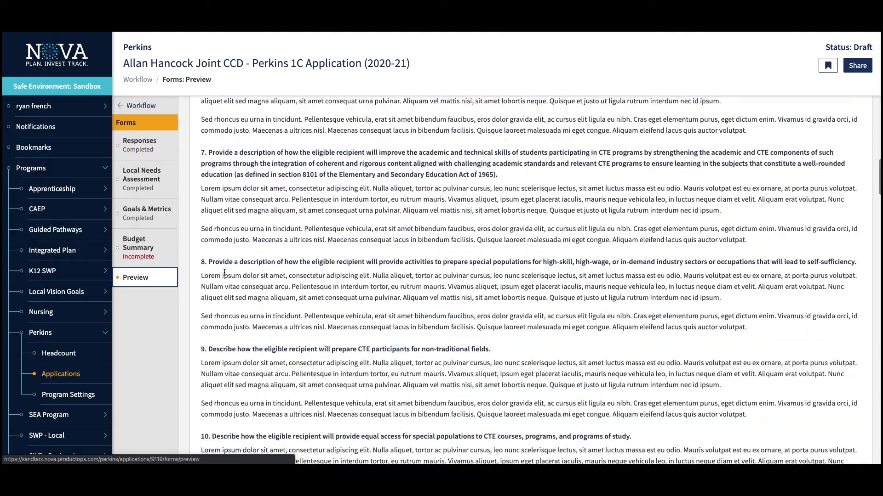
scroll(224, 273, down, 20)
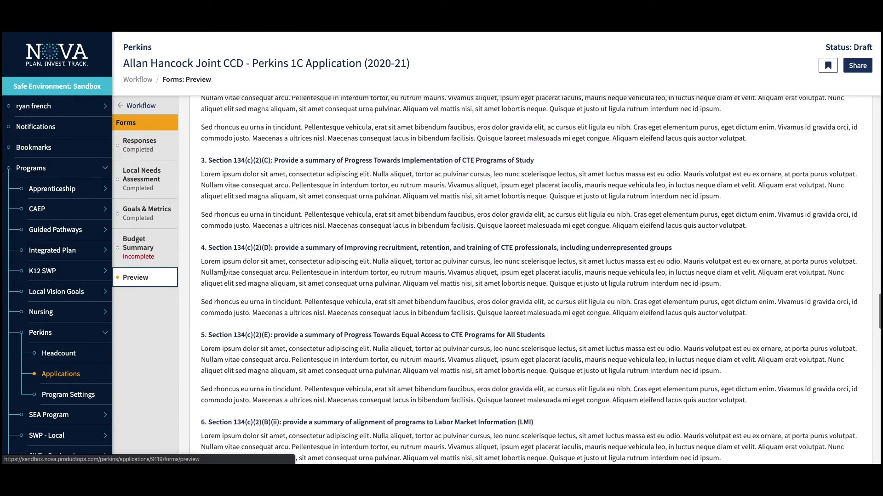
scroll(225, 272, down, 10)
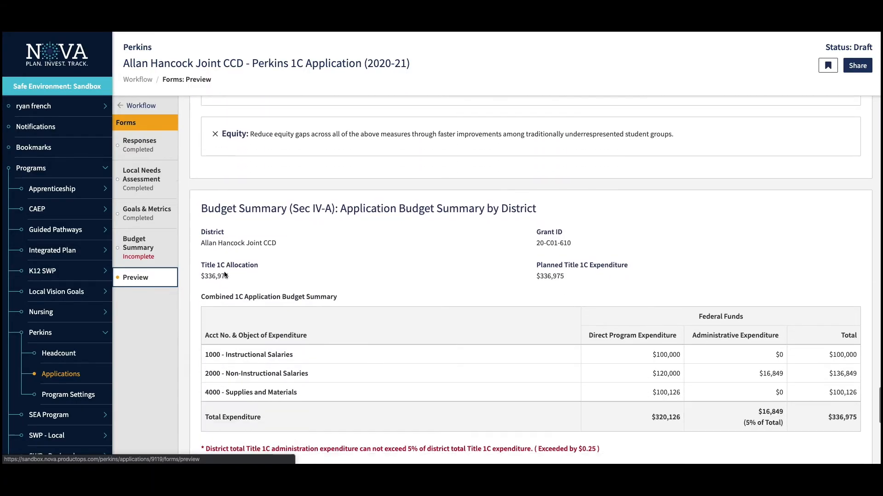
scroll(224, 273, up, 20)
scroll(224, 273, up, 20)
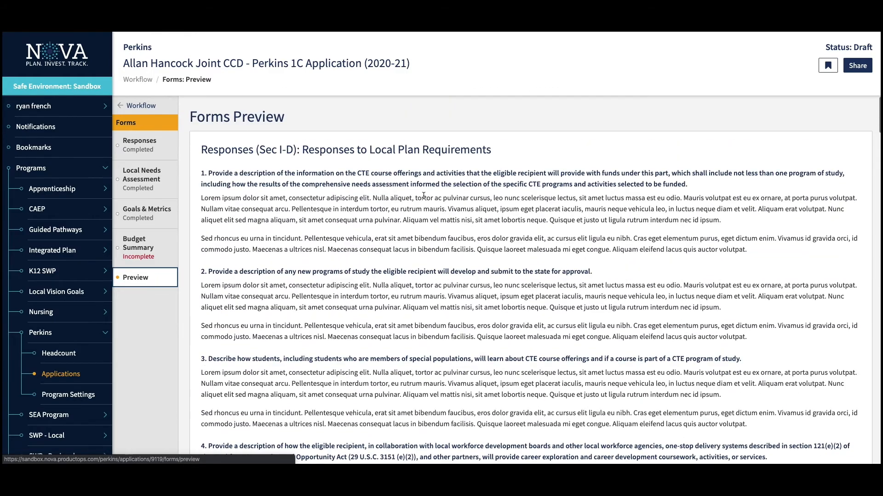
click(858, 65)
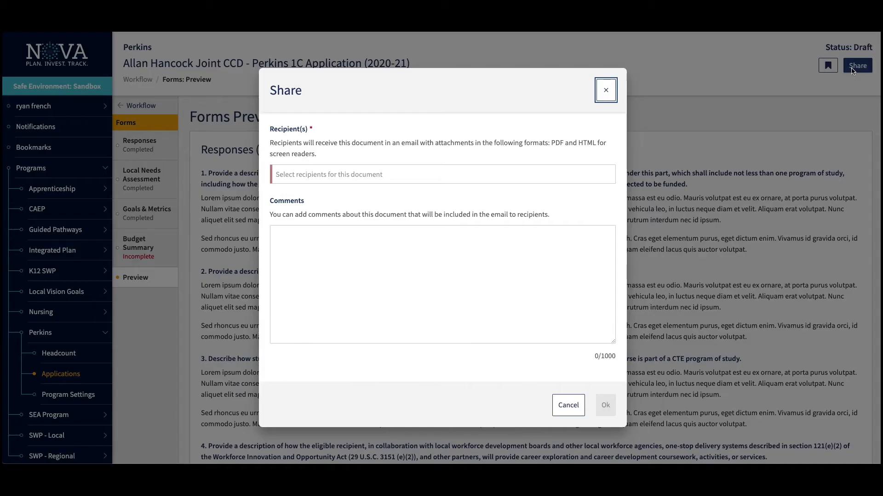
- Add the user's own e-mail address as the share recipient
click(516, 176)
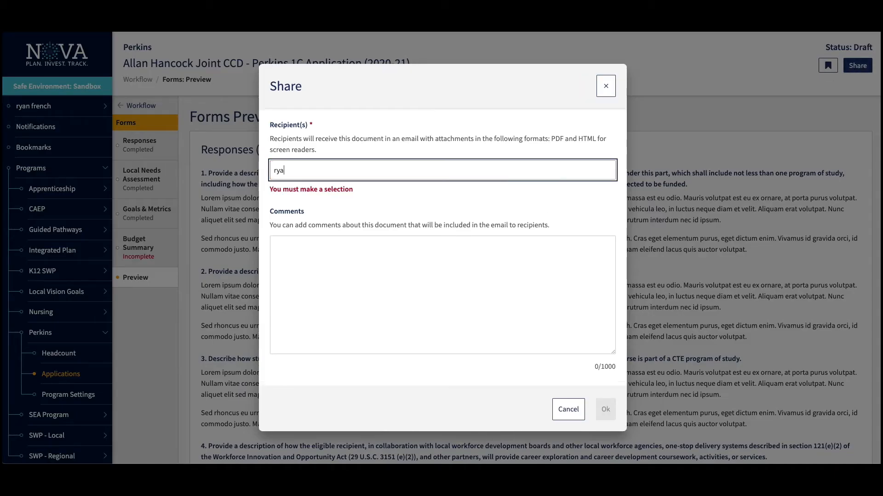
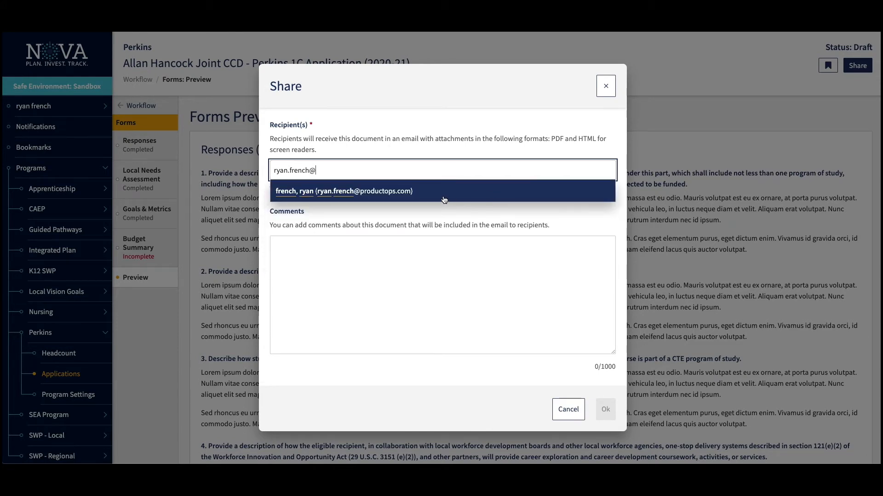
click(442, 196)
- Enter the comment 'check this out' for the recipients
click(430, 324)
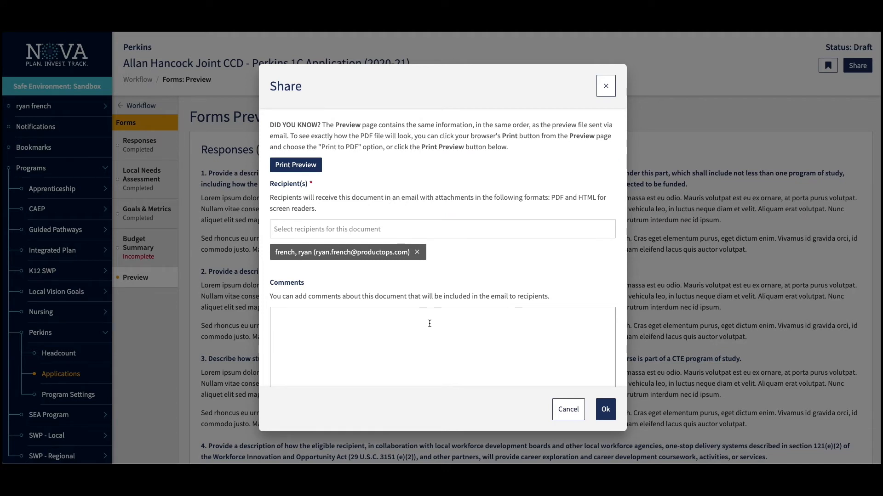
click(430, 324)
text(c)
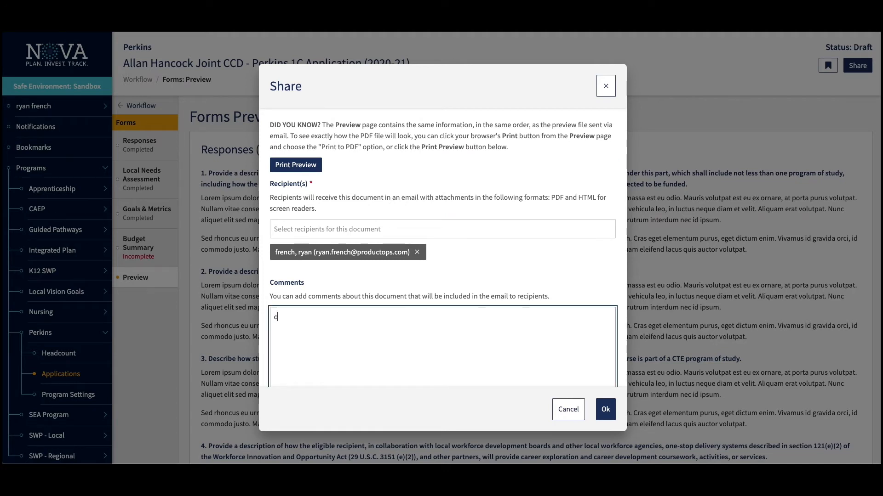
text(heck this out.)
scroll(462, 321, down, 1)
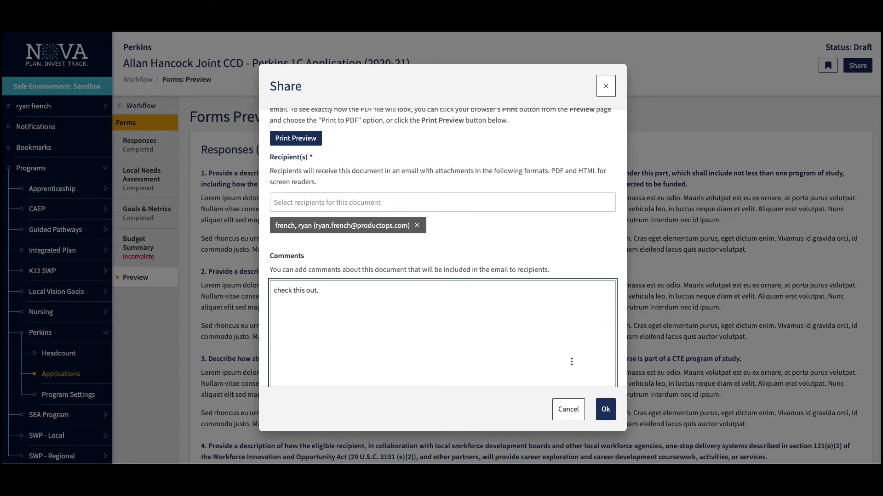
scroll(571, 362, up, 1)
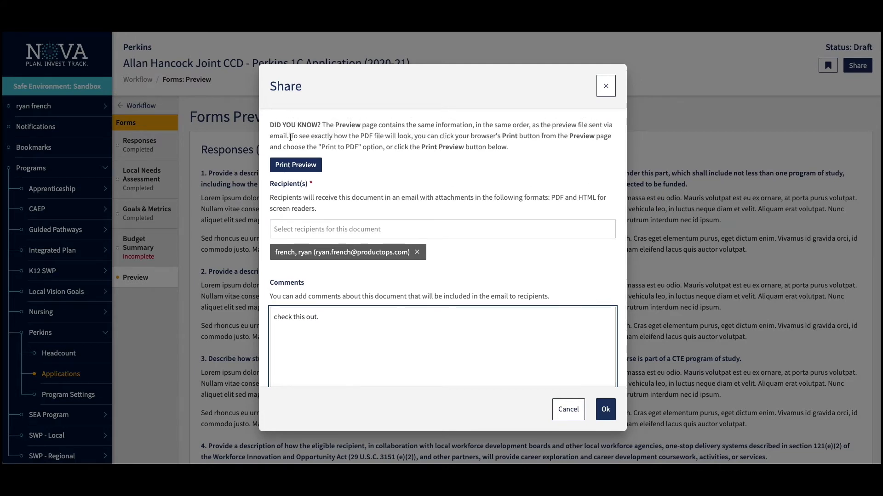
- Look through the application's print preview and cancel it without printing
click(287, 165)
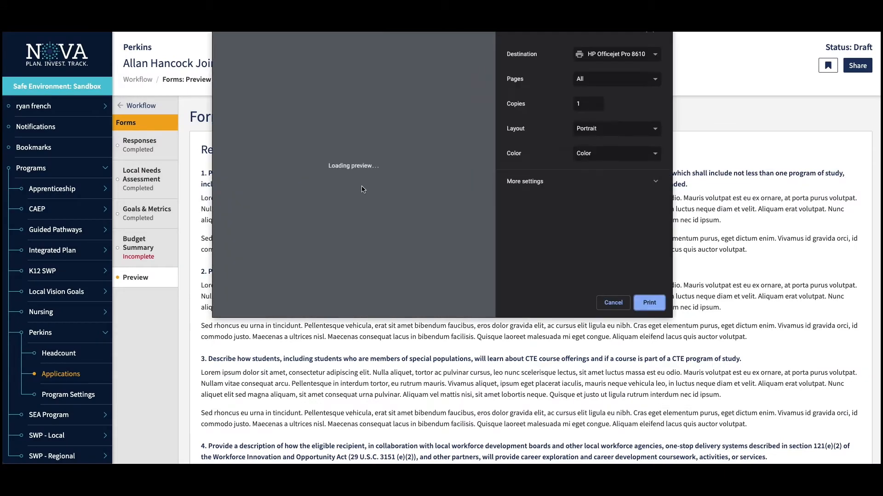
scroll(362, 185, down, 15)
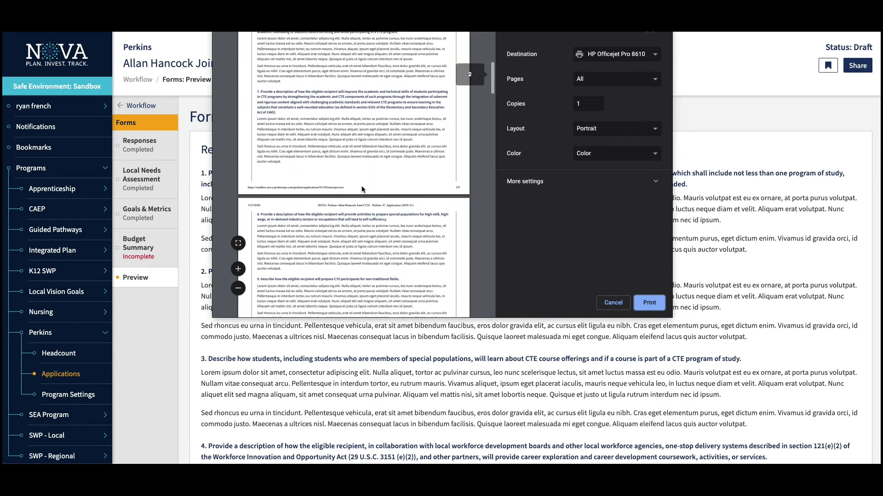
scroll(362, 186, down, 3)
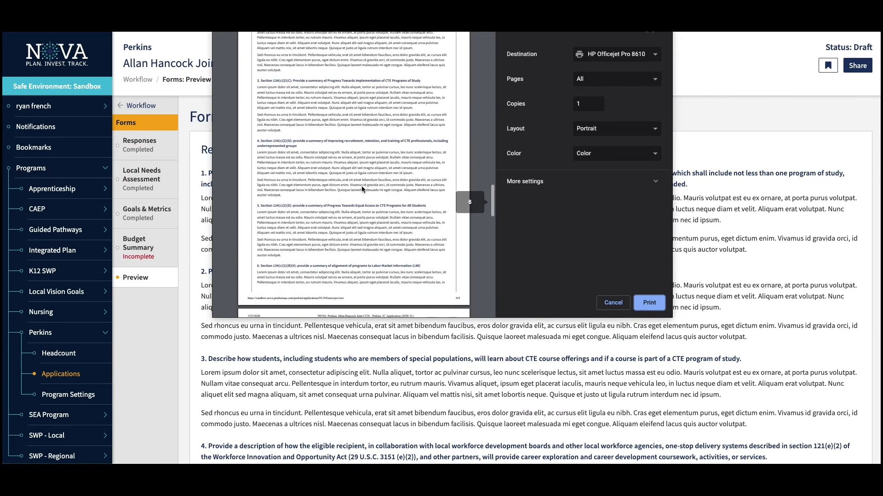
scroll(361, 188, up, 5)
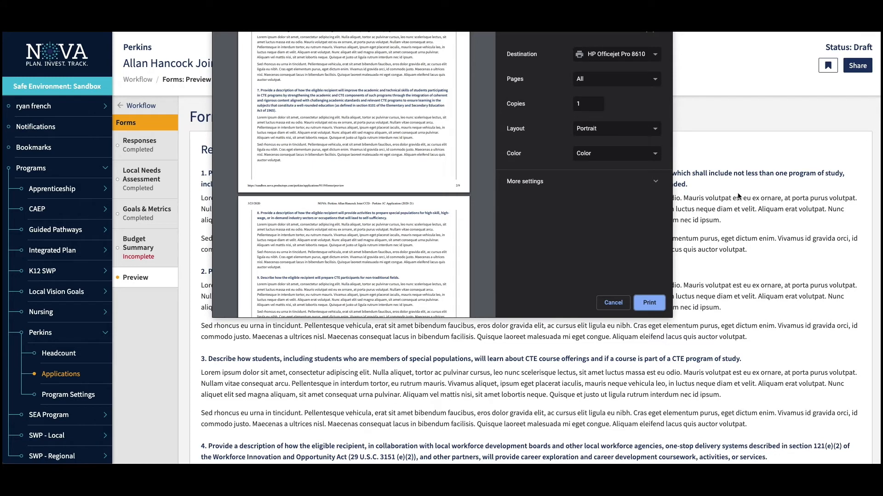
click(611, 303)
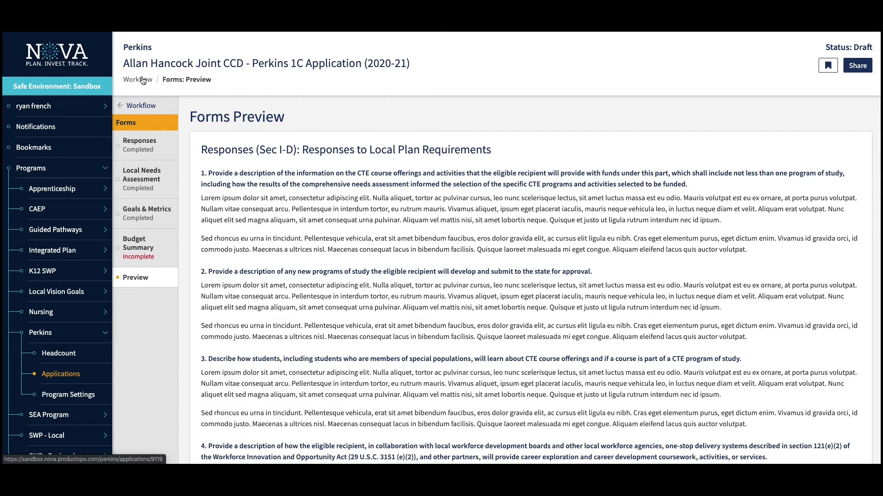
- Return to the workflow and review the Allocation Certification page
click(141, 106)
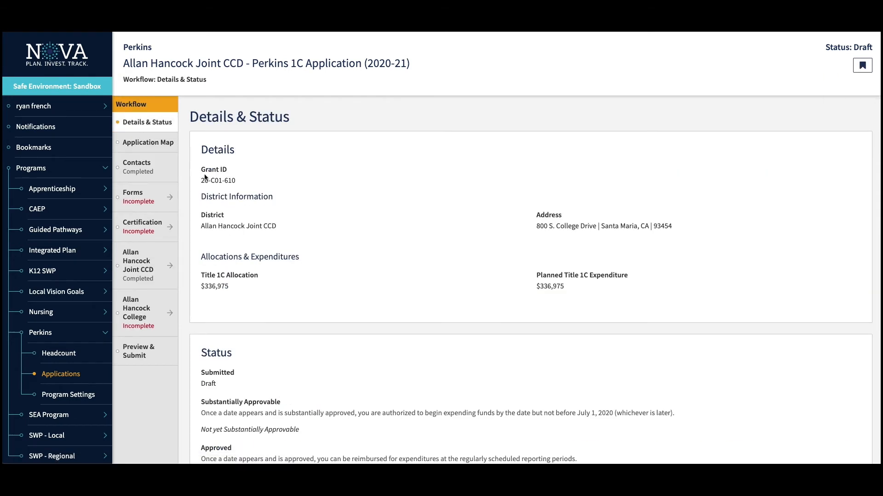
click(141, 232)
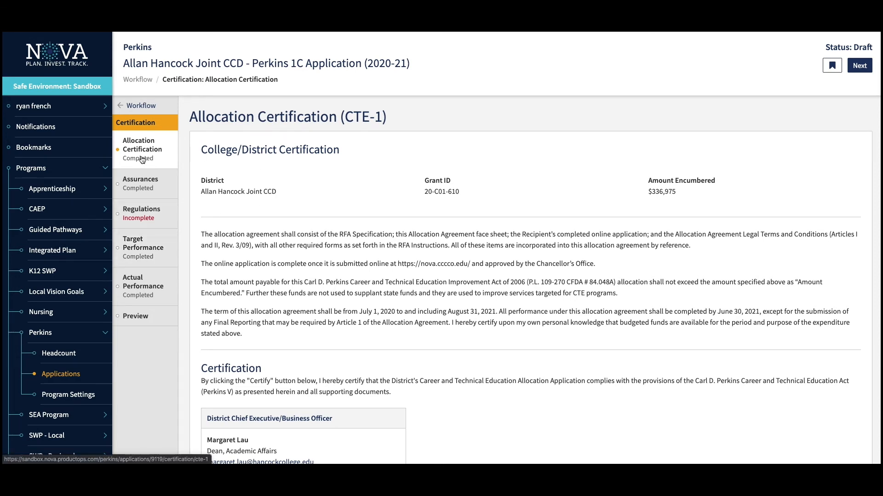
scroll(361, 244, down, 3)
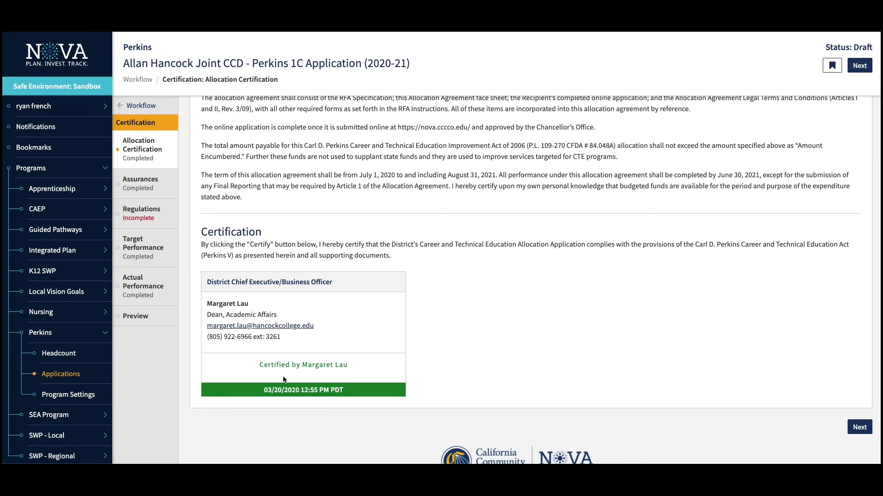
scroll(545, 371, up, 3)
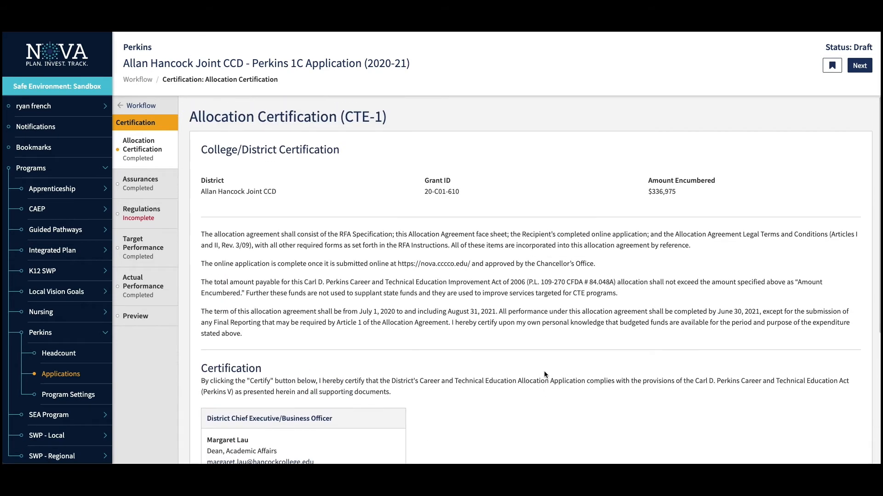
- Review the completed Assurances (CTE-3) certification, then move on to Regulations (CTE-4)
click(150, 189)
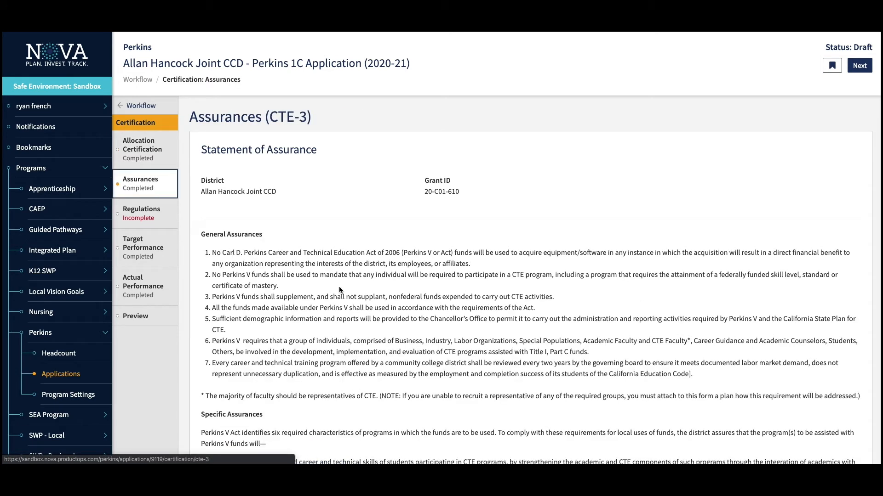
scroll(340, 289, down, 7)
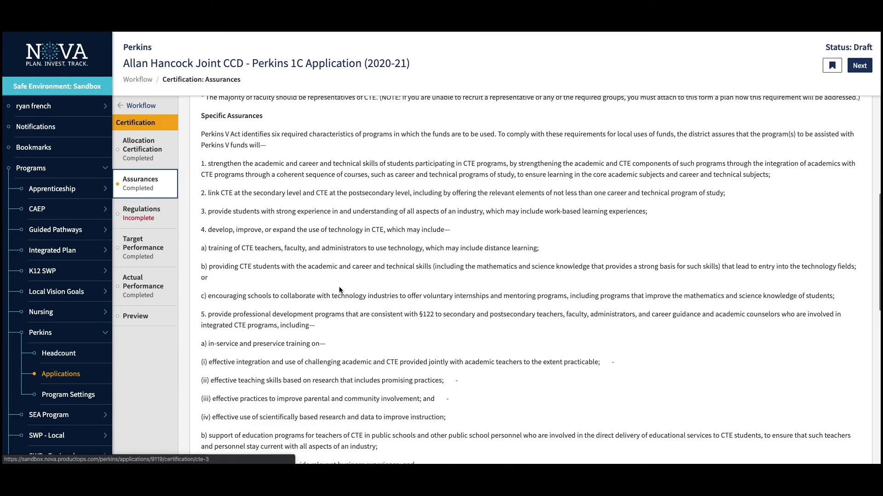
scroll(340, 290, down, 8)
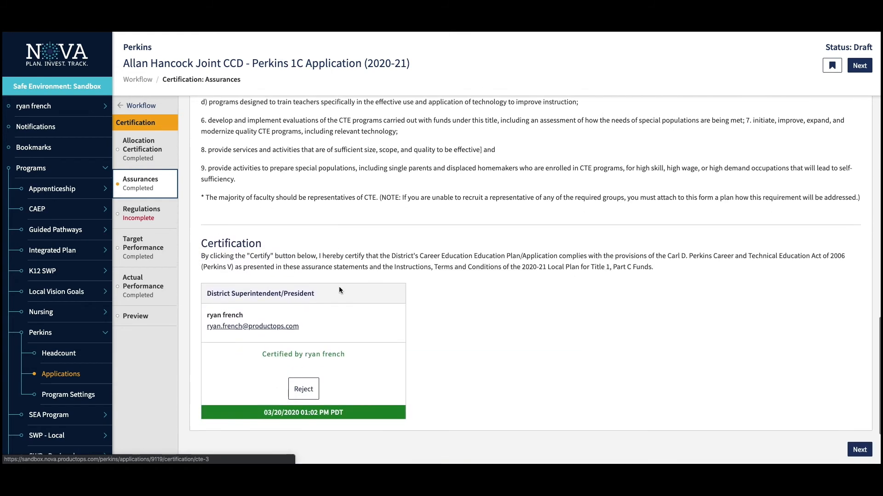
scroll(339, 289, down, 1)
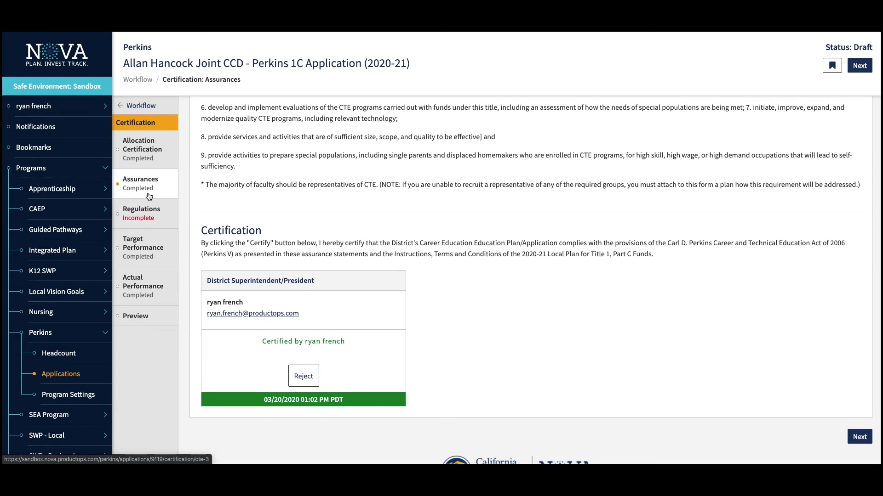
click(147, 220)
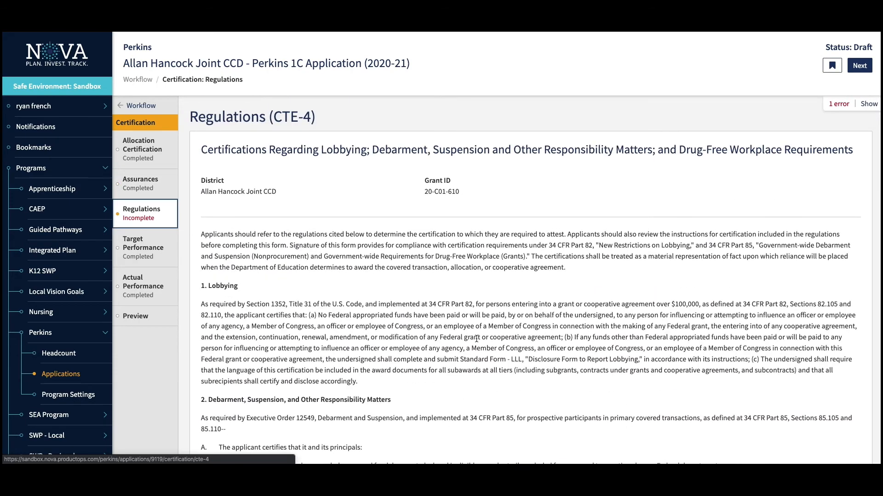
- Certify the Regulations (CTE-4) form as District Superintendent/President
scroll(476, 338, down, 7)
scroll(476, 339, down, 7)
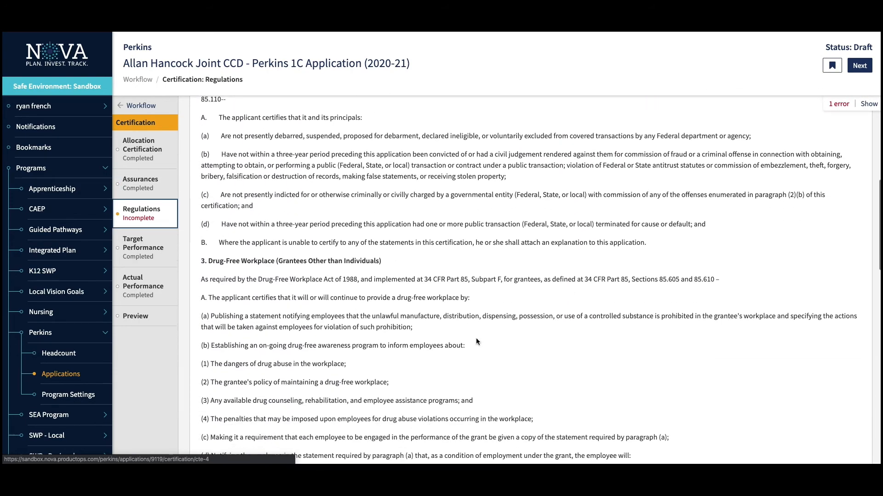
scroll(475, 341, down, 3)
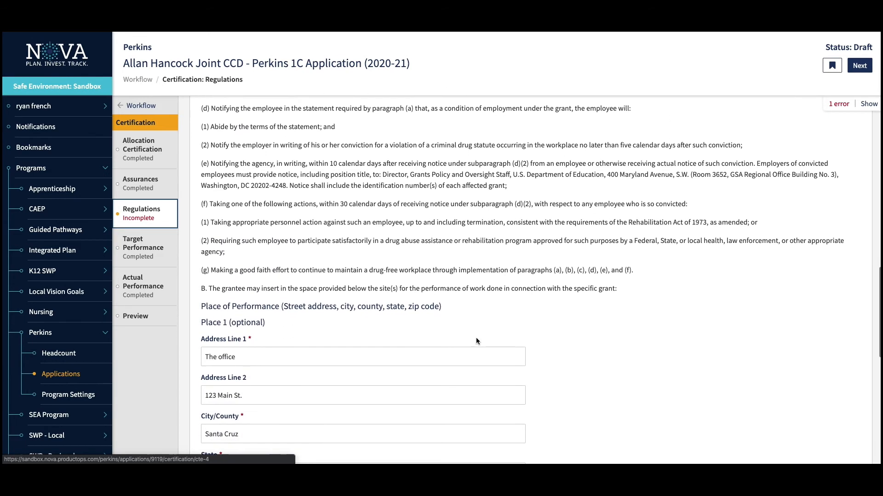
scroll(475, 341, down, 1)
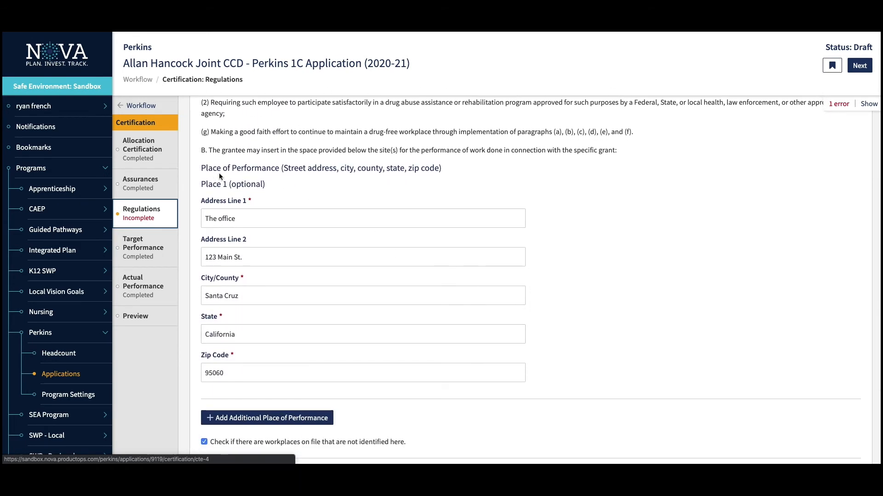
scroll(384, 295, down, 3)
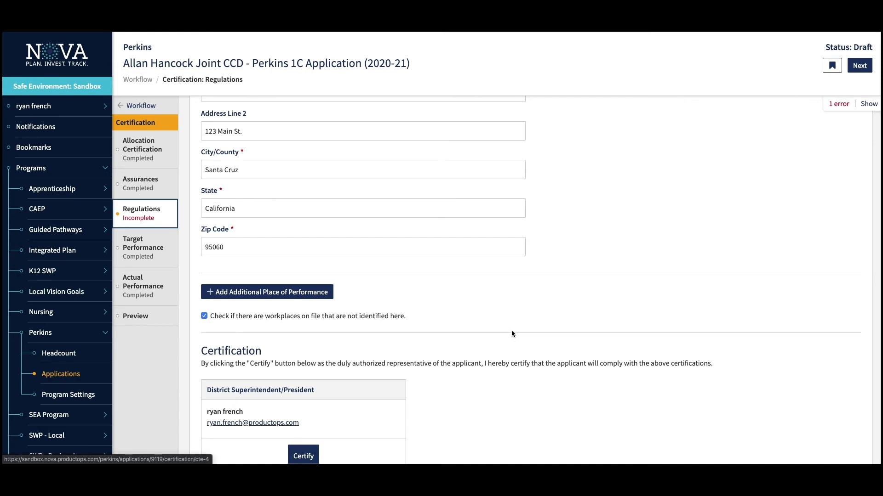
scroll(511, 330, down, 3)
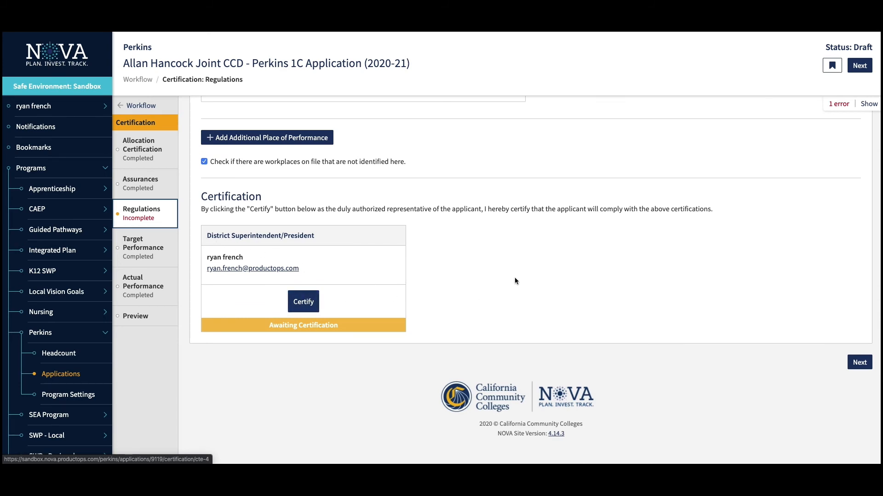
click(304, 302)
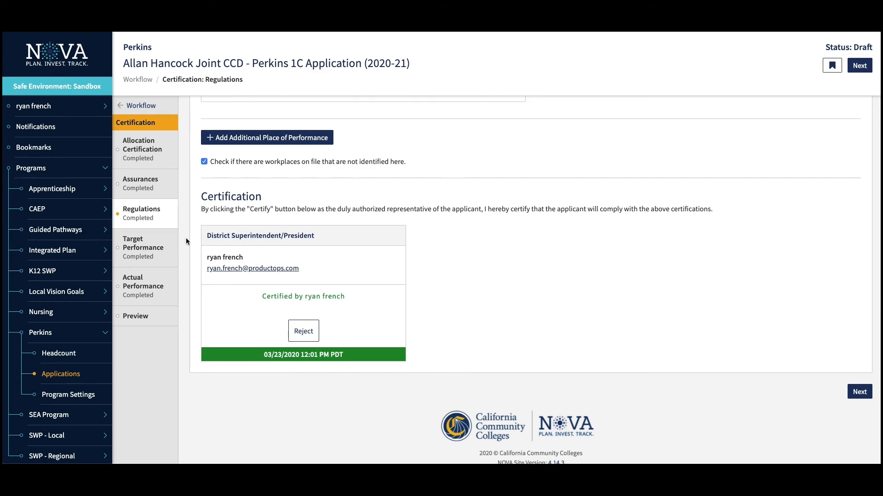
- Open Target Performance and keep 3P1 accepting the 23.00% SPLT, then review its certification
click(151, 256)
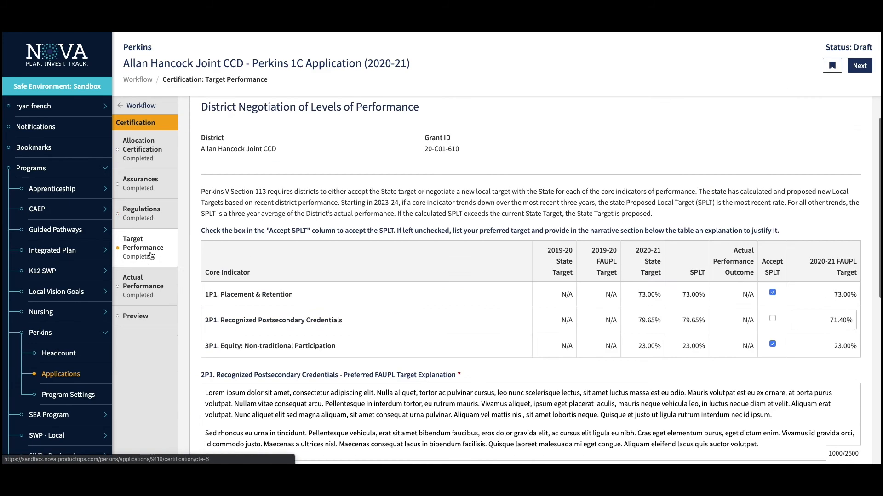
scroll(520, 260, down, 4)
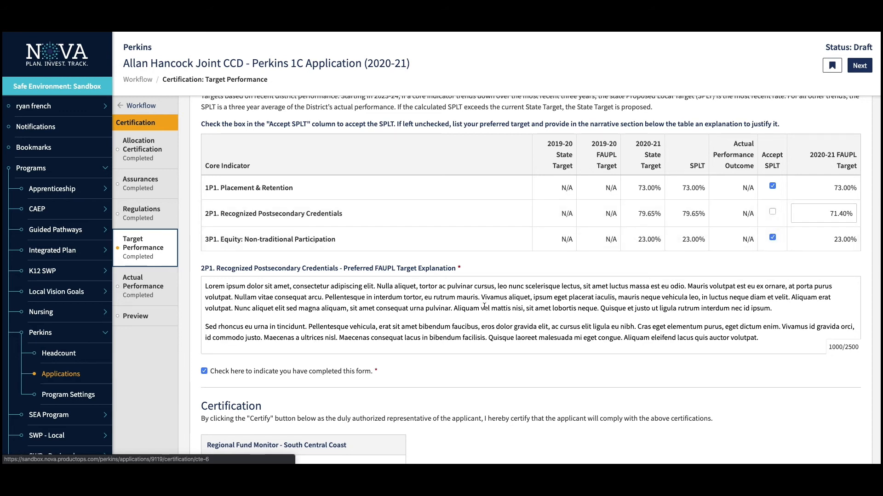
scroll(484, 307, down, 1)
scroll(484, 306, down, 2)
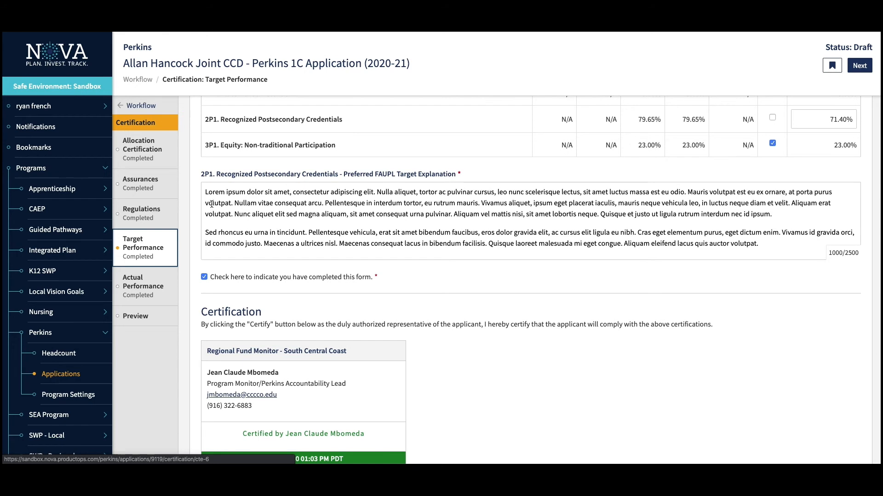
click(772, 143)
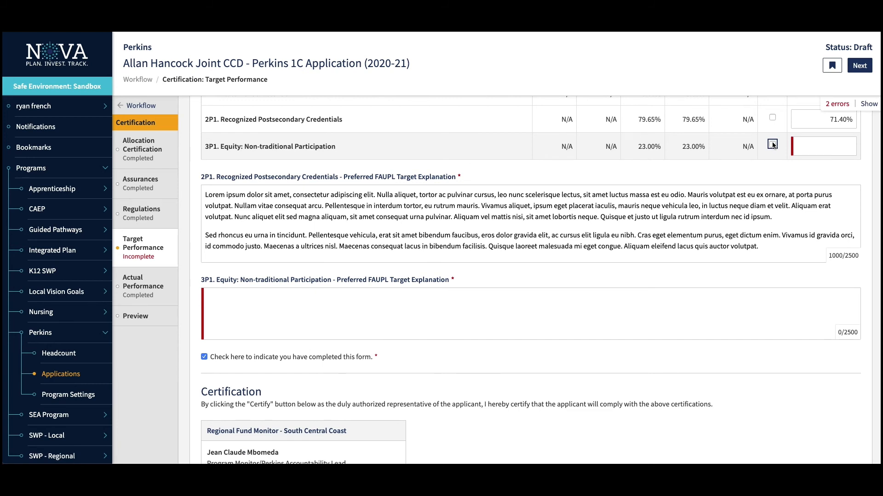
click(772, 144)
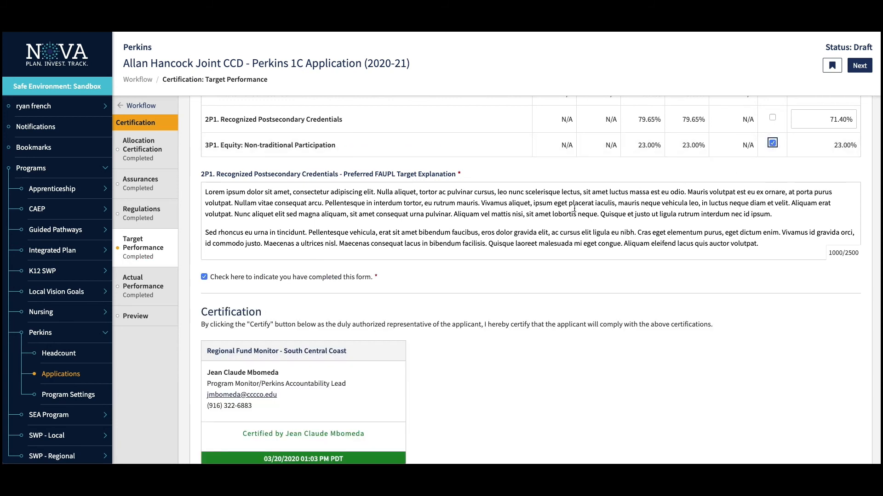
scroll(574, 209, up, 1)
scroll(574, 209, down, 3)
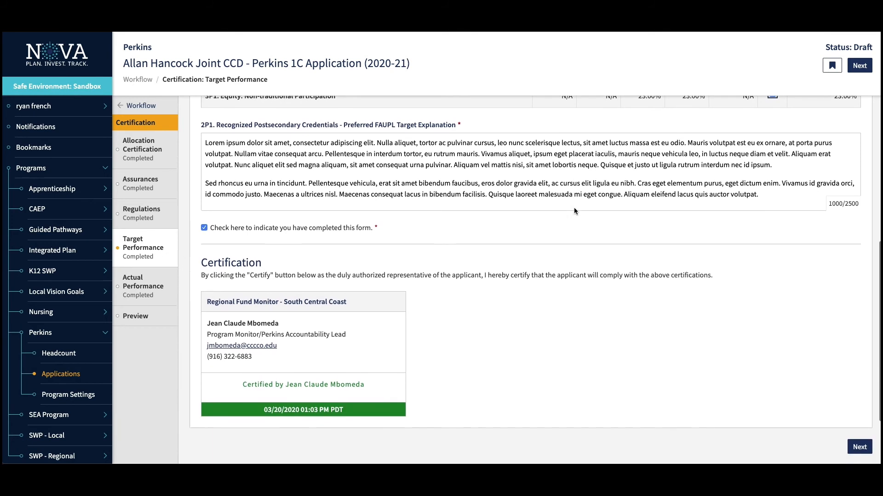
scroll(574, 211, down, 1)
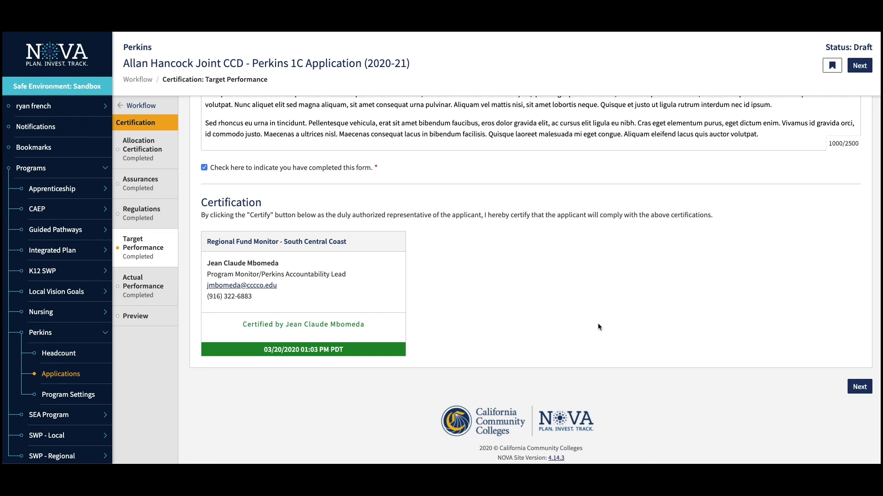
- Review the Actual Performance table
click(142, 284)
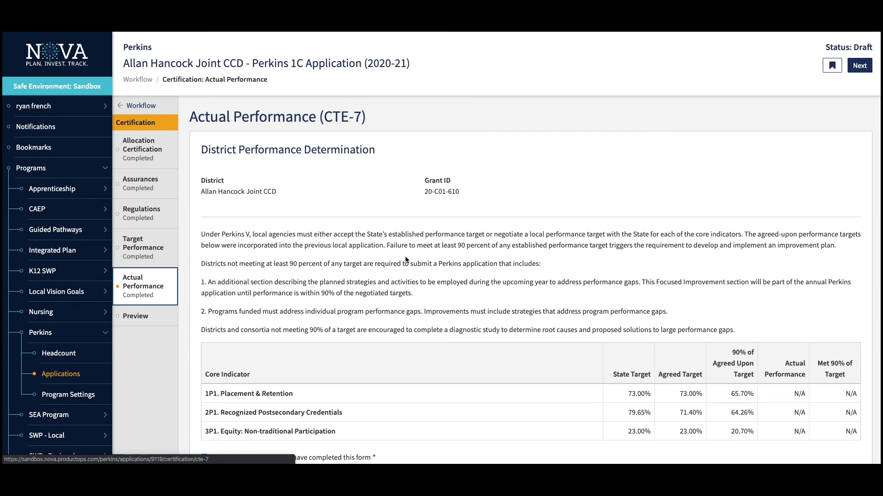
scroll(406, 260, down, 1)
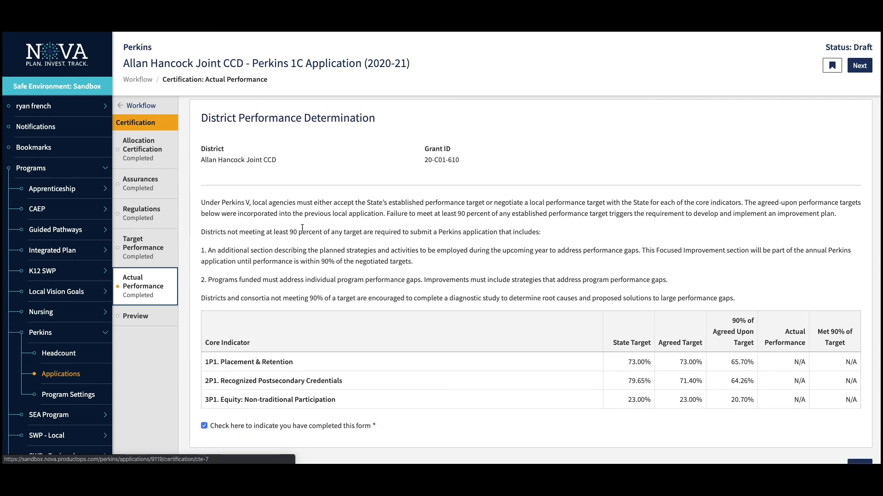
scroll(317, 285, down, 2)
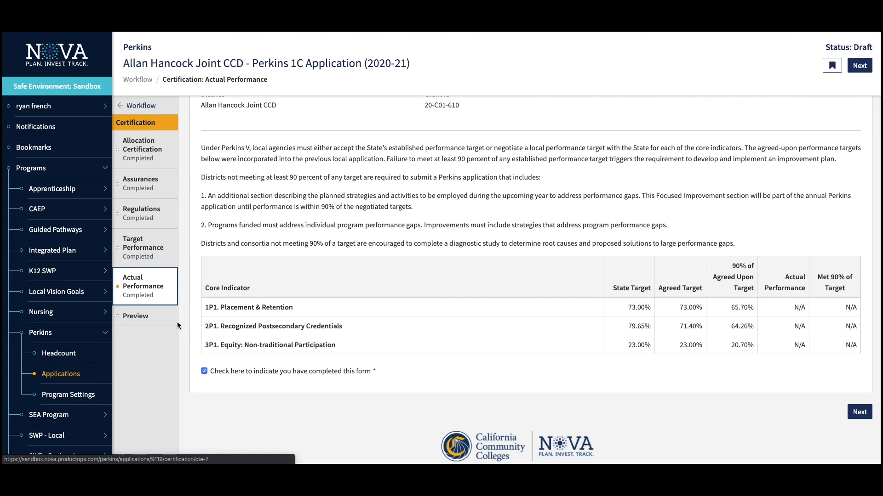
scroll(426, 299, up, 2)
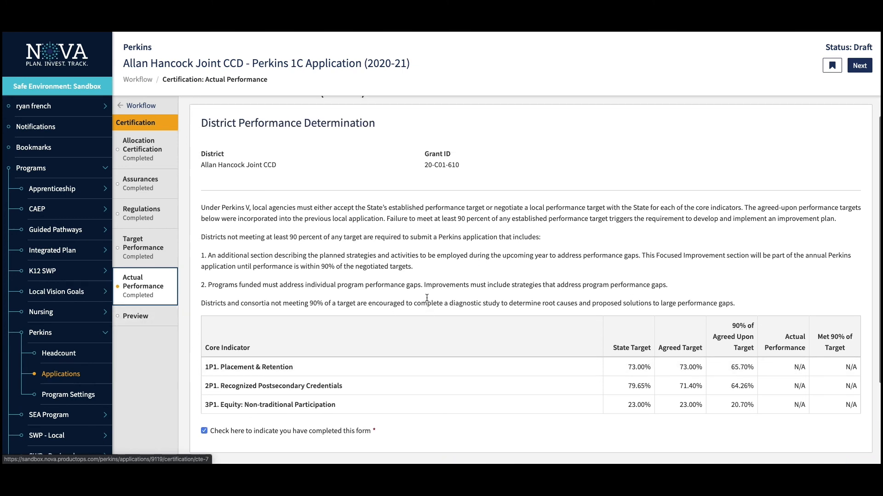
scroll(426, 299, down, 4)
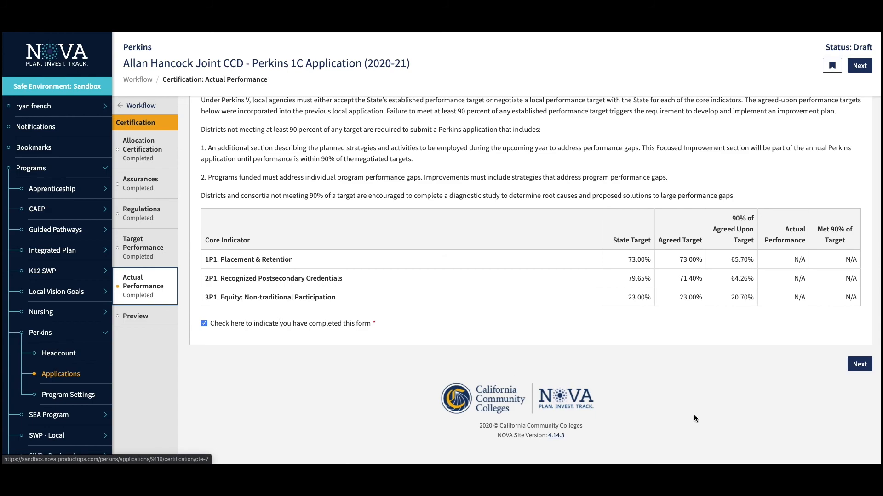
- Open the Certification Preview and scroll through the compiled certified forms
click(144, 324)
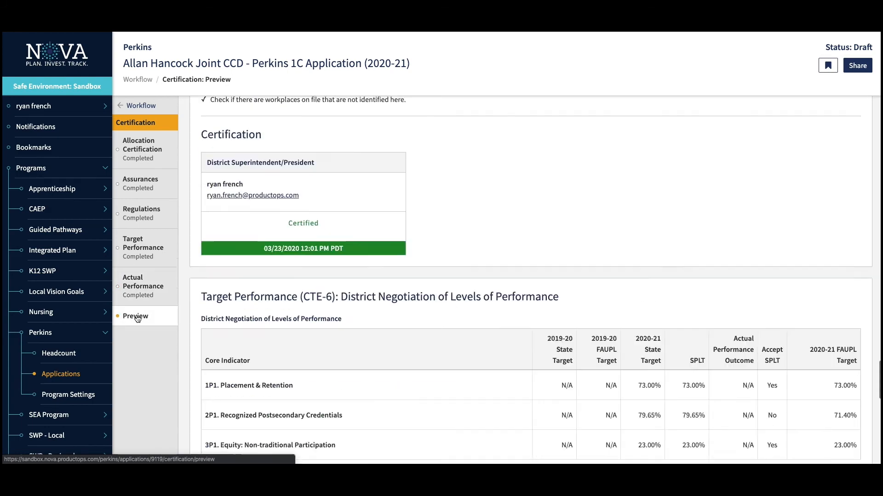
scroll(572, 350, down, 7)
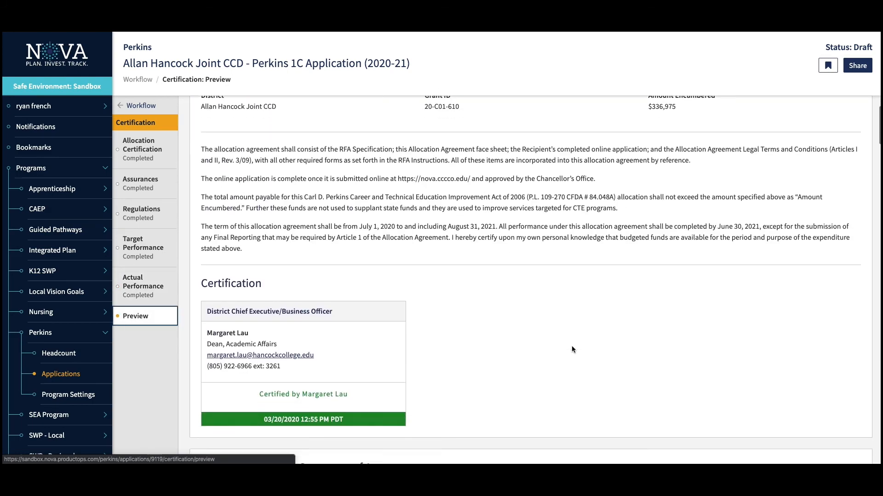
scroll(572, 349, down, 20)
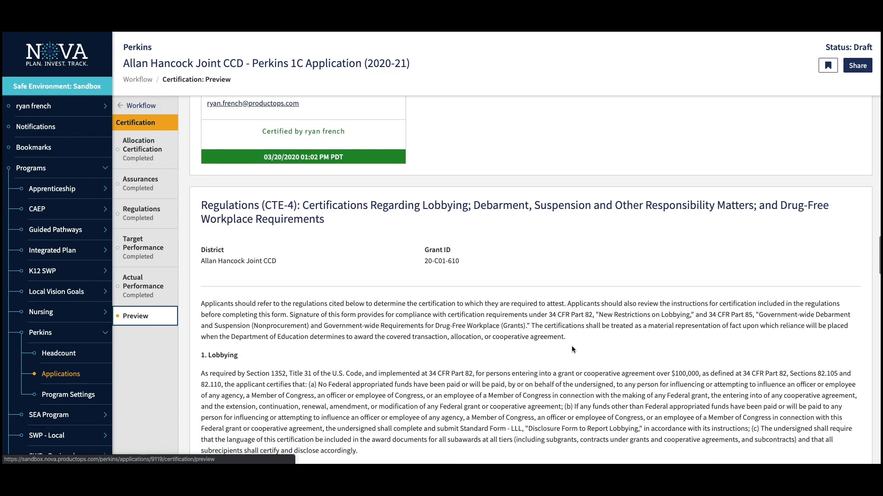
scroll(572, 345, up, 3)
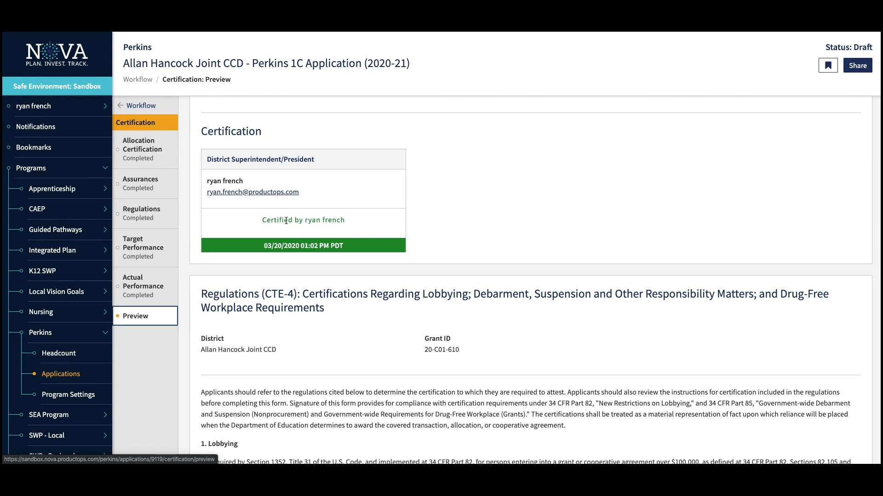
click(853, 67)
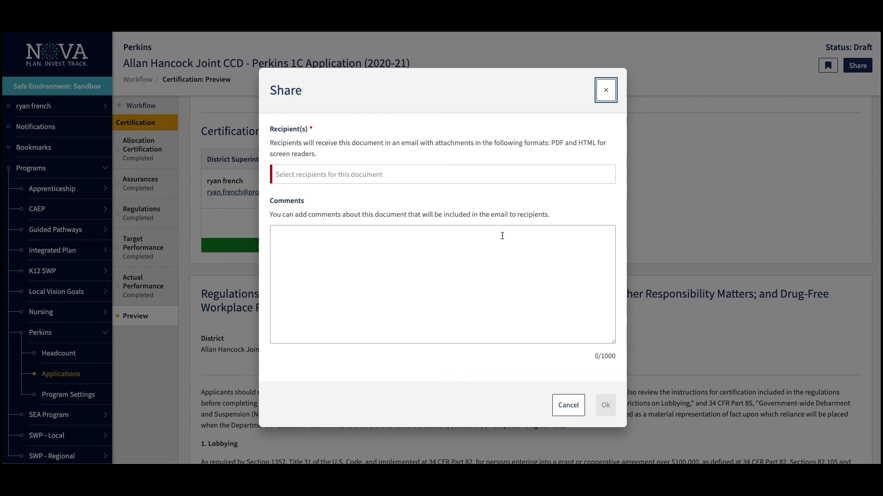
click(606, 91)
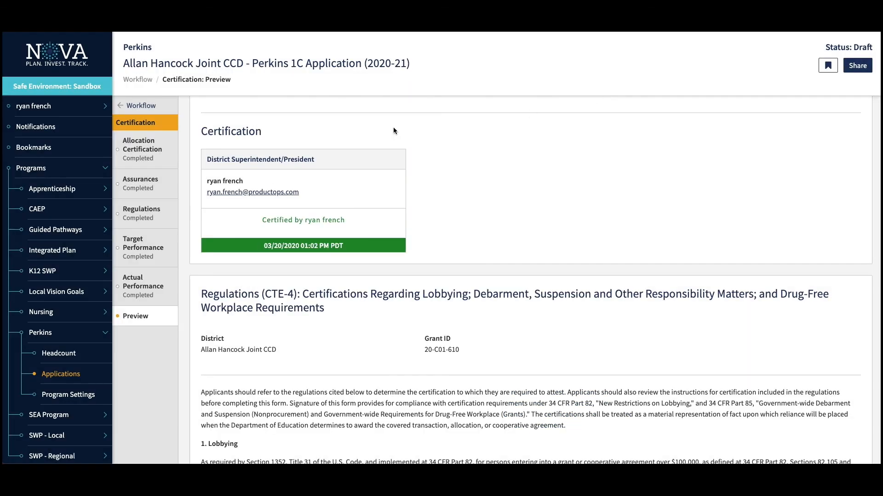
- Return to the workflow and open the NOVA Help Desk's Subject, Program and Message form
click(143, 105)
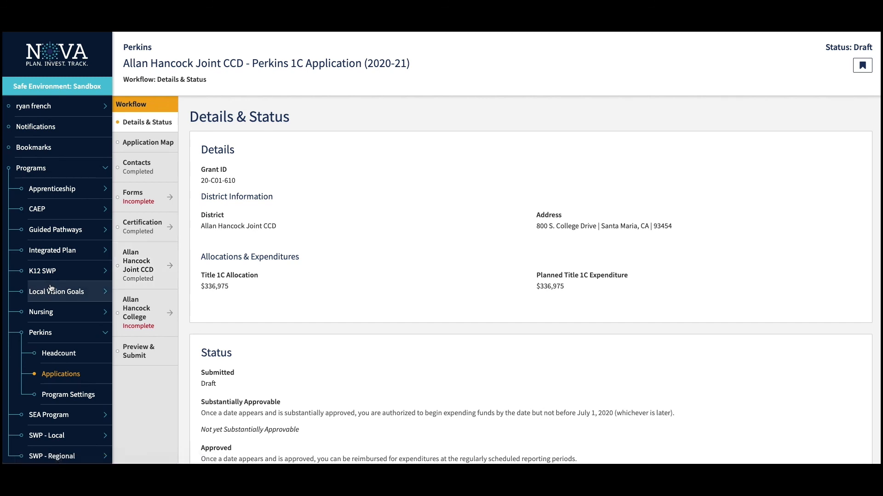
scroll(78, 275, down, 2)
mouse_move(23, 462)
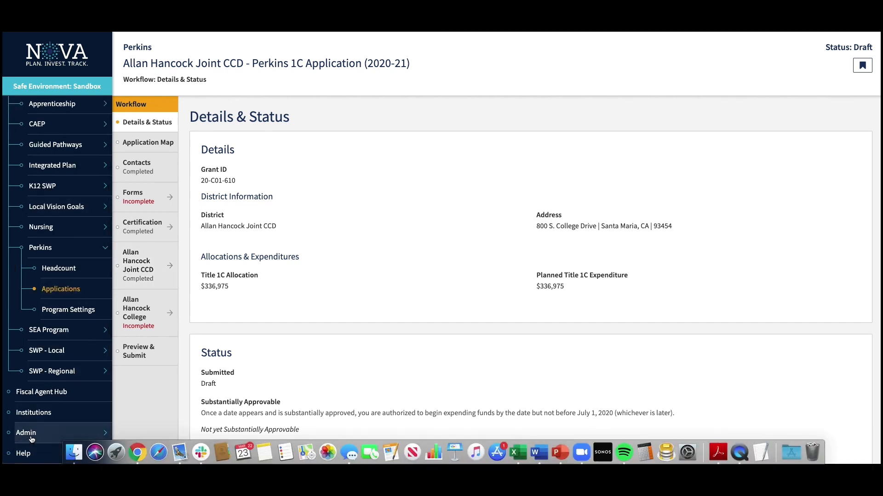
click(25, 454)
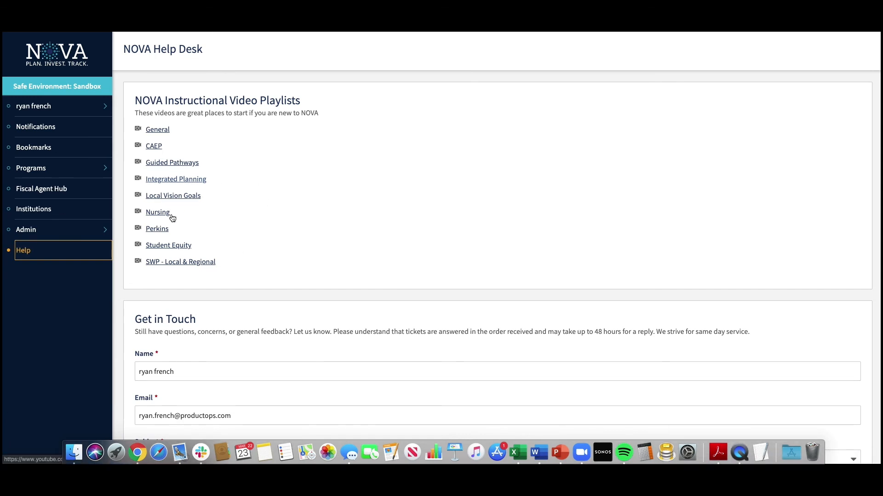
scroll(370, 244, down, 7)
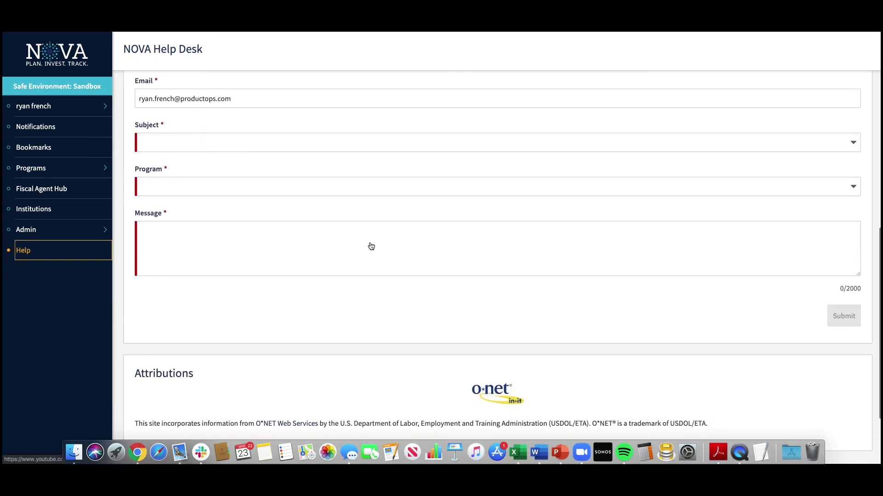